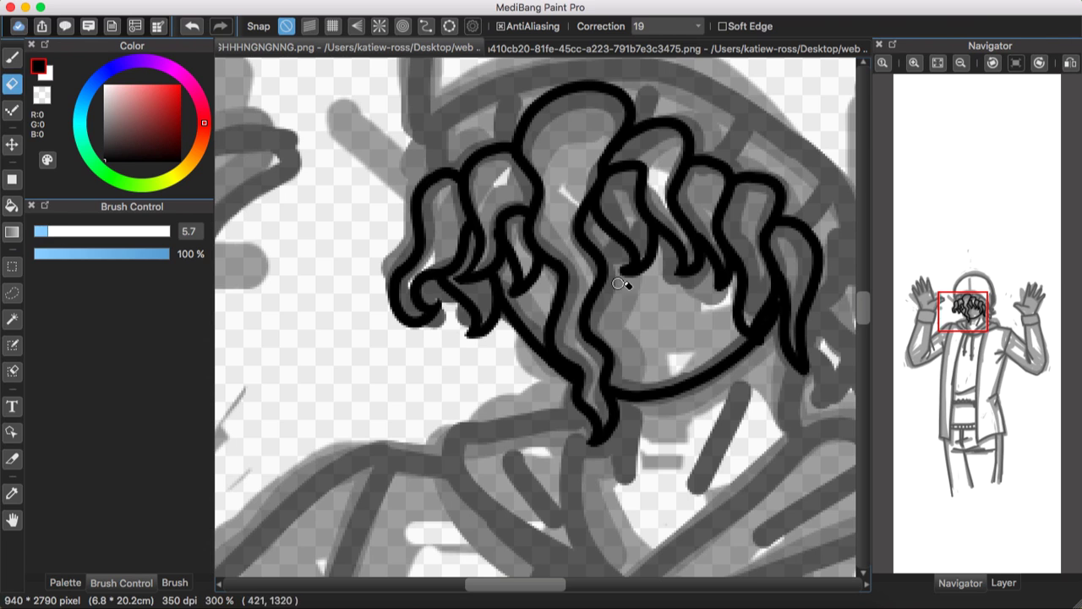
Ink the beanie's dome, brim edge and side fold over the sketch with the 5 px brush
scroll(269, 178, up, 5)
key(b)
mouse_move(257, 382)
mouse_down()
mouse_move(421, 394)
mouse_move(660, 494)
mouse_move(718, 551)
mouse_move(423, 127)
mouse_move(739, 276)
mouse_move(743, 480)
mouse_up()
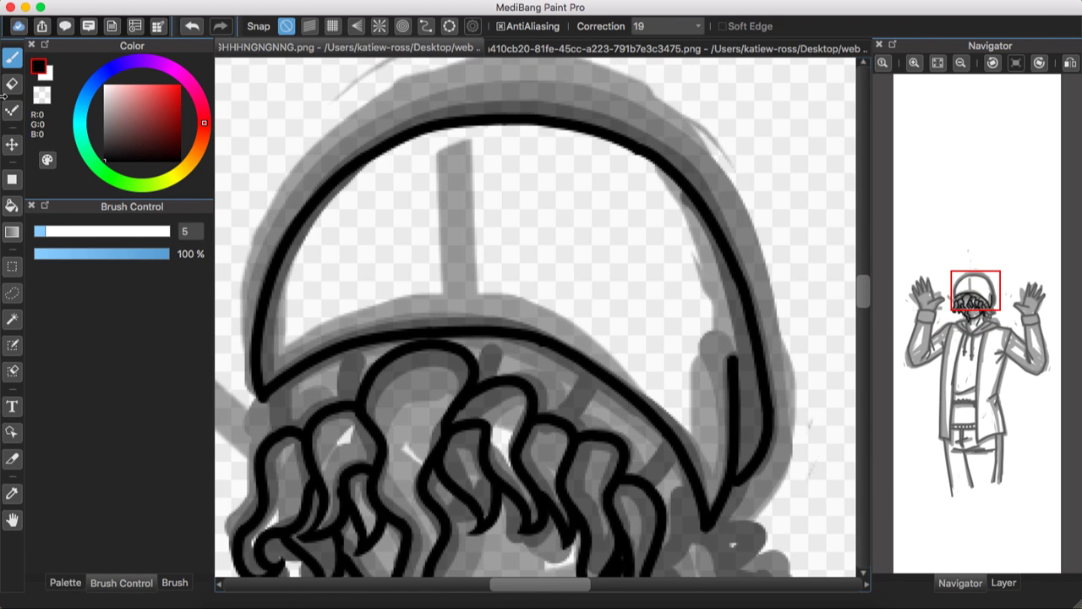
scroll(685, 199, down, 10)
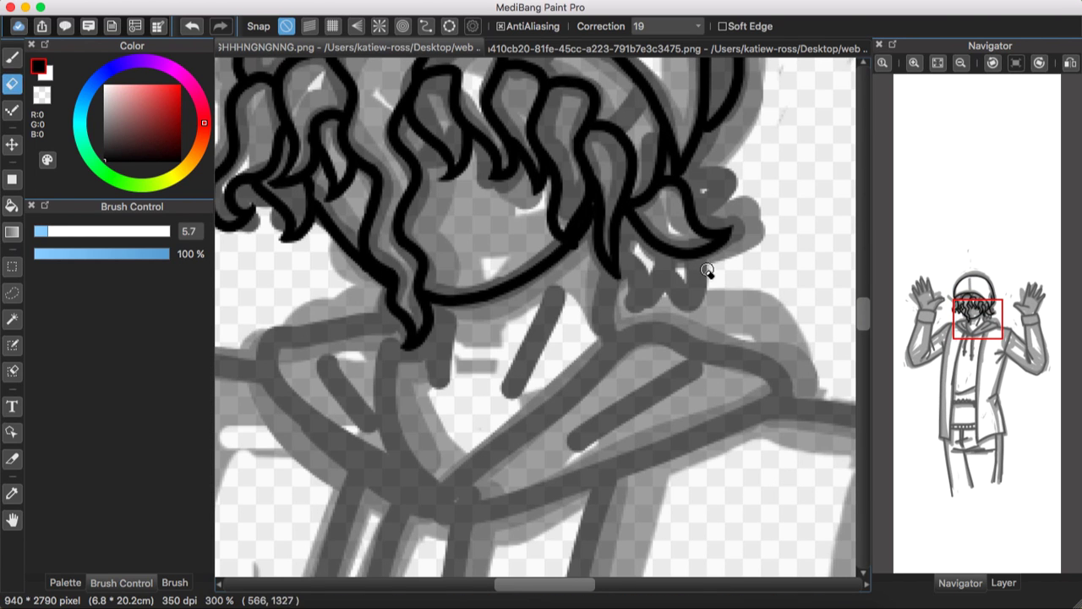
Ink the neck lines and the hood's collar outline over the sketch, including the crease stroke on the neck
mouse_move(395, 324)
mouse_down()
mouse_move(433, 495)
mouse_move(706, 338)
mouse_up()
drag(797, 387, 431, 499)
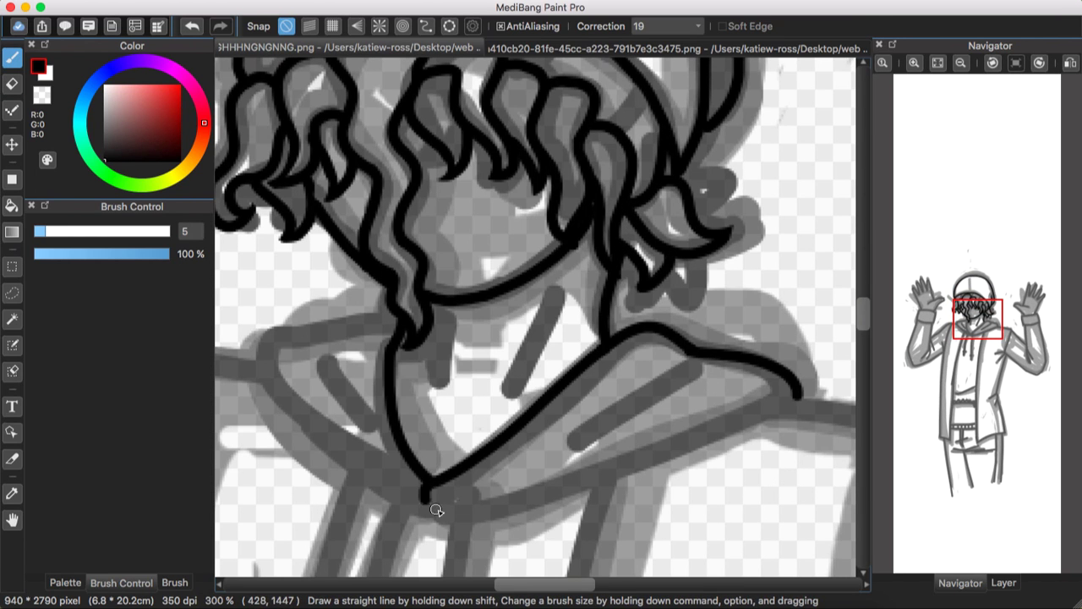
scroll(508, 380, left, 5)
scroll(507, 380, down, 2)
drag(549, 285, 574, 461)
click(18, 82)
click(12, 57)
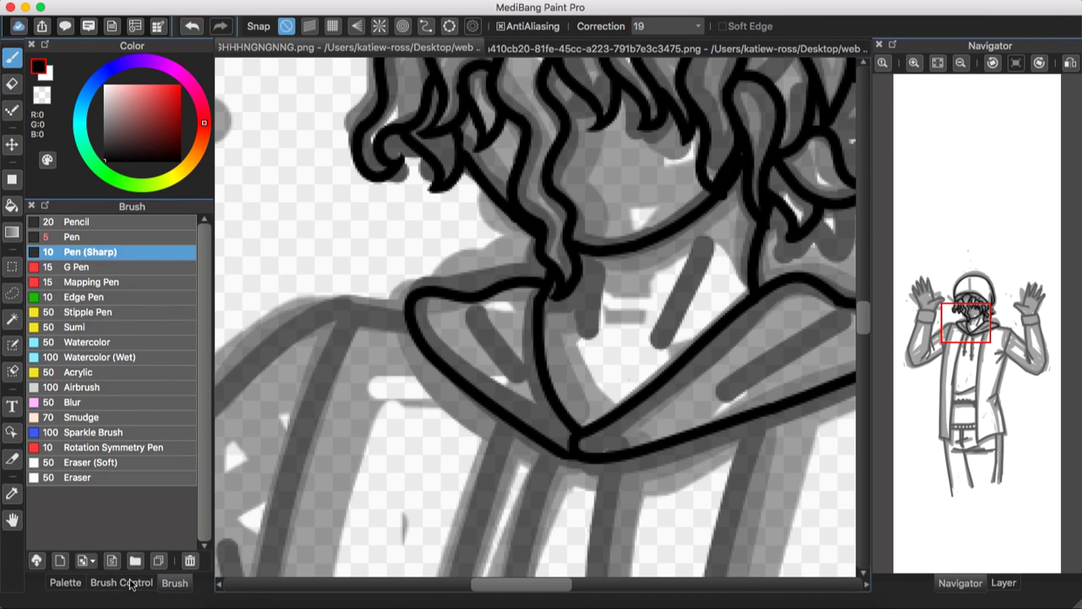
drag(698, 245, 644, 357)
Ink the two front opening edges of the jacket down to the hem with the Pen brush
click(174, 582)
click(72, 236)
click(960, 63)
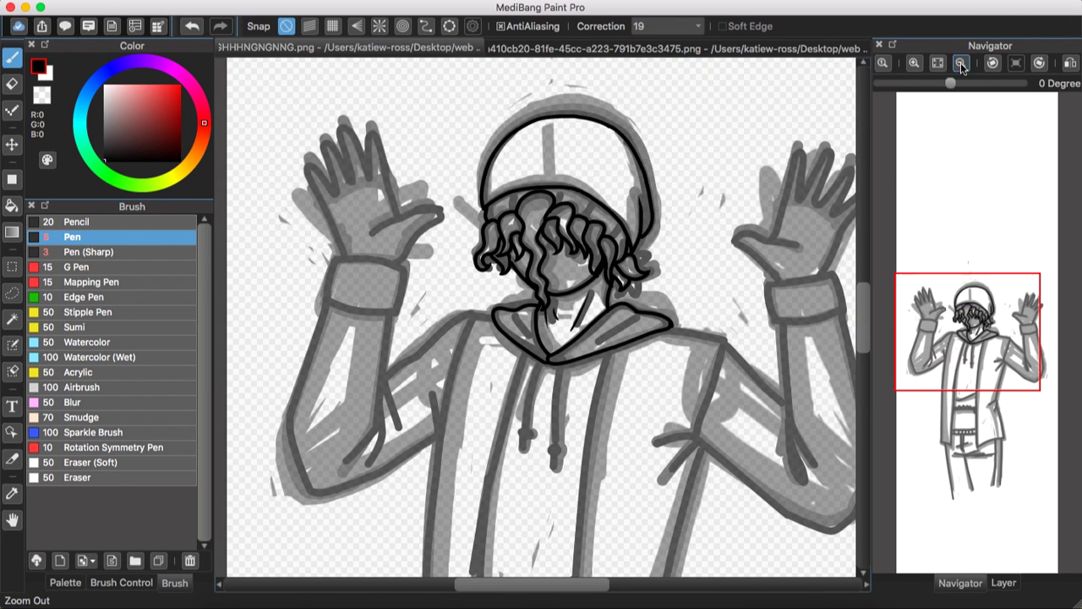
scroll(577, 110, down, 3)
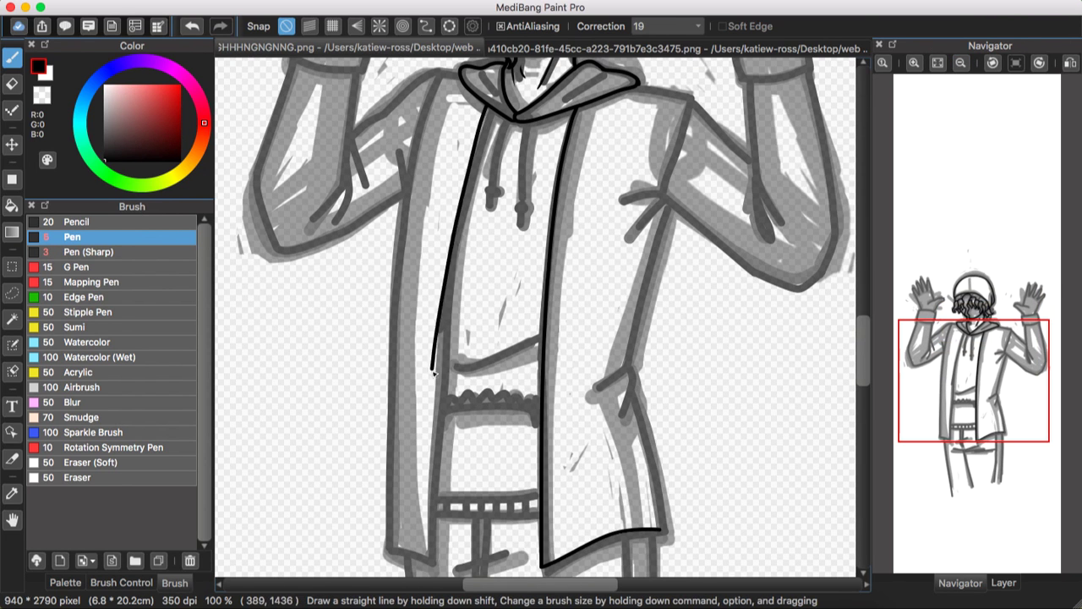
drag(440, 375, 429, 564)
key(super+z)
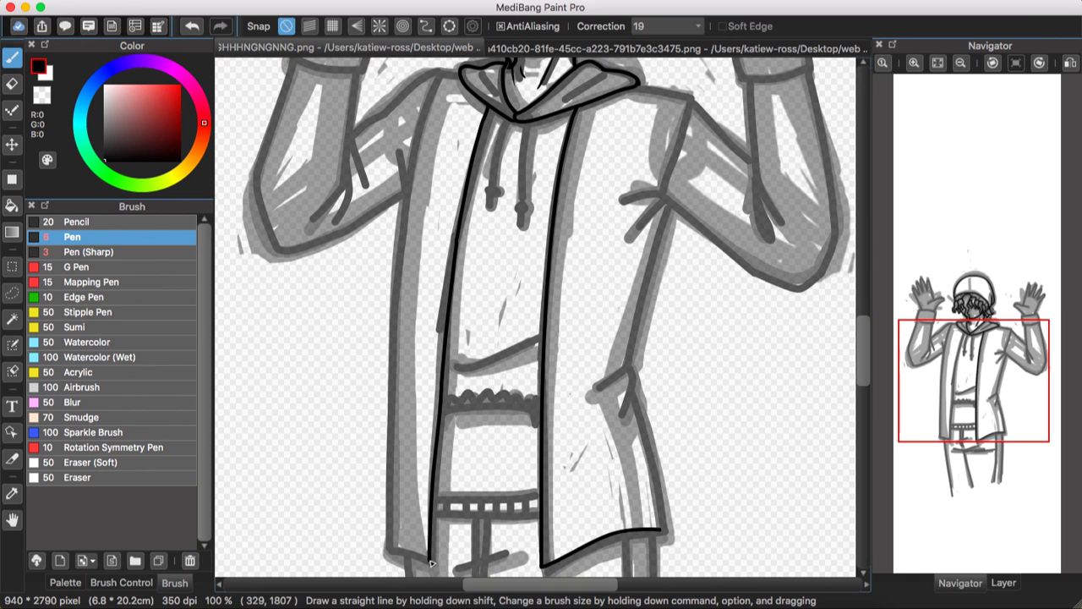
Ink the jacket's shoulder, the cuff and the full sleeve outline of the raised arm on the figure's right-hand side
scroll(383, 548, down, 3)
scroll(460, 199, up, 3)
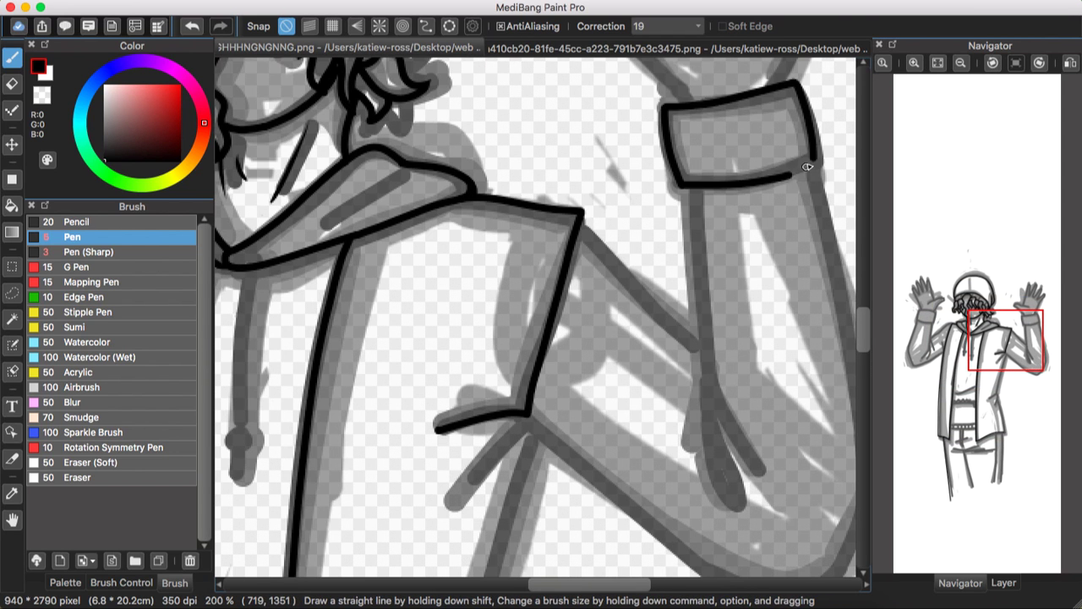
mouse_move(742, 189)
mouse_down()
mouse_move(571, 130)
mouse_move(525, 329)
mouse_up()
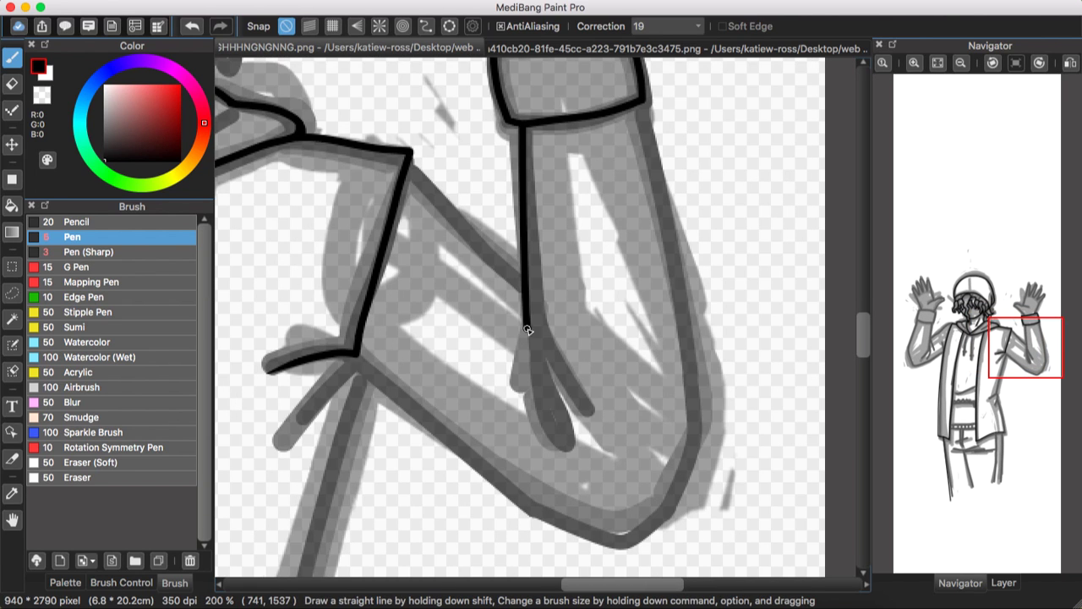
drag(647, 110, 655, 524)
drag(411, 152, 522, 279)
drag(355, 355, 655, 526)
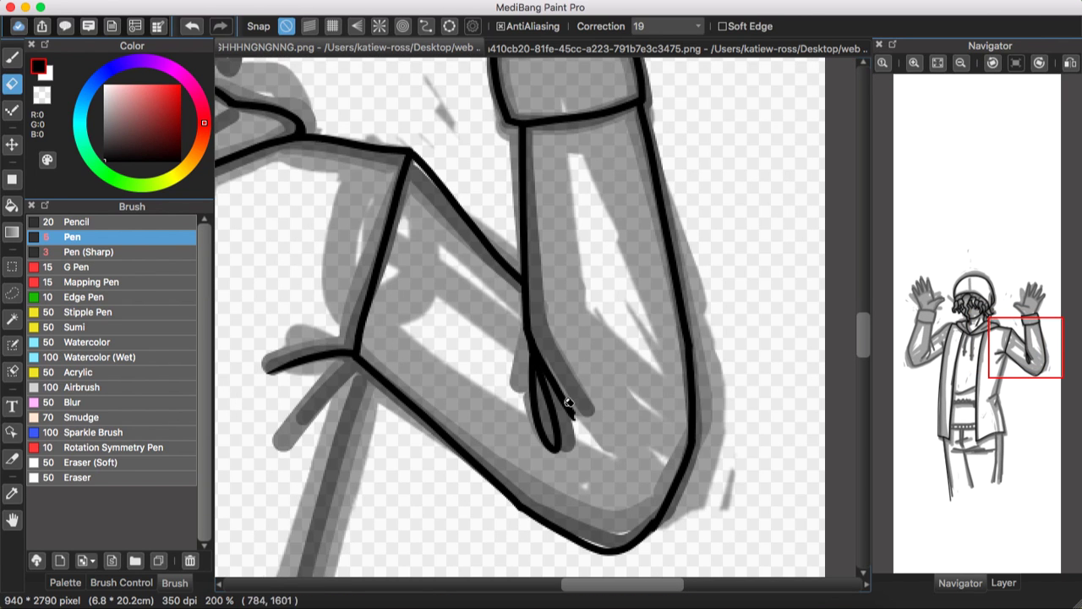
Clean up the elbow crease ends on the right-hand sleeve with the eraser and ink another fold line
drag(569, 403, 549, 423)
key(b)
drag(524, 325, 513, 420)
Ink the jacket's right-hand side edge with its waist folds and trim the fold ends with the eraser
click(986, 384)
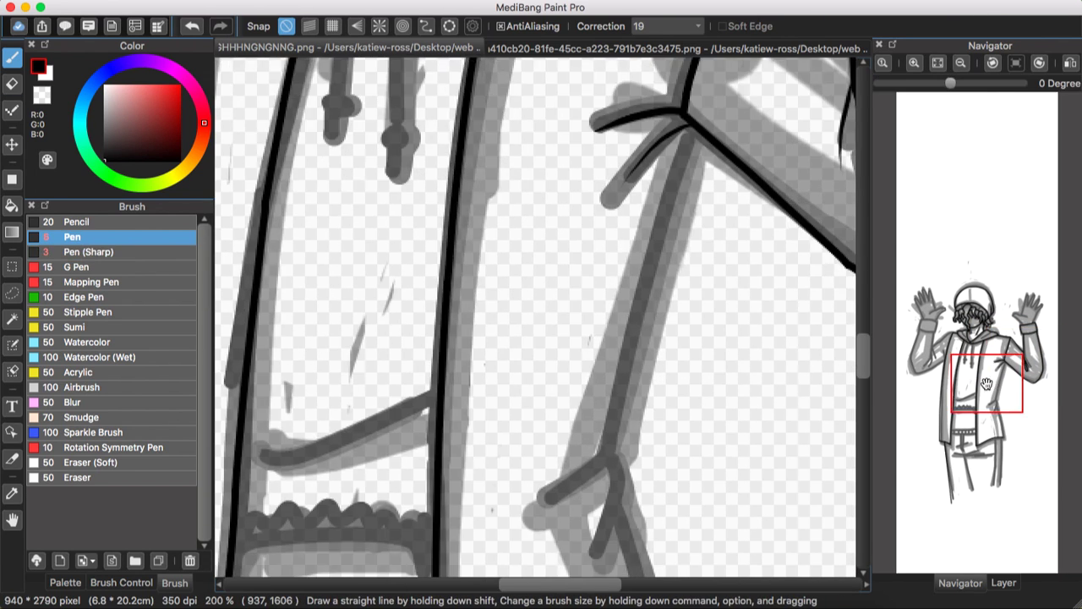
drag(604, 461, 545, 499)
drag(689, 127, 620, 405)
click(966, 417)
click(985, 399)
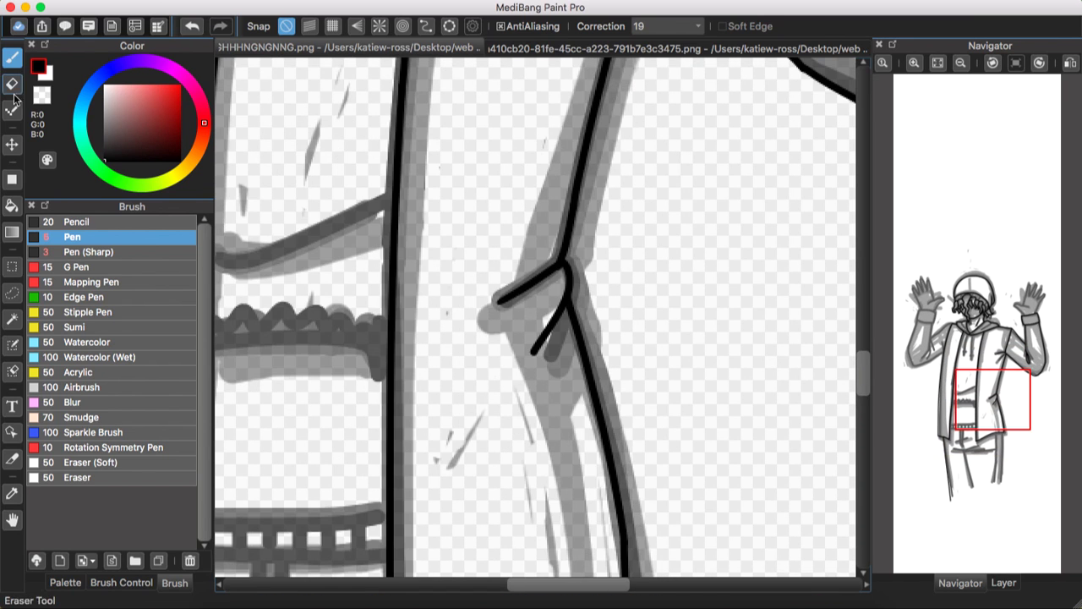
click(12, 83)
drag(541, 306, 491, 301)
Ink the trouser leg lines below the jacket hem and the fold creases at the crotch
key(b)
click(985, 461)
drag(670, 88, 646, 507)
drag(243, 227, 469, 200)
mouse_move(338, 245)
mouse_down()
mouse_move(370, 271)
mouse_move(386, 261)
mouse_move(423, 546)
mouse_up()
click(90, 252)
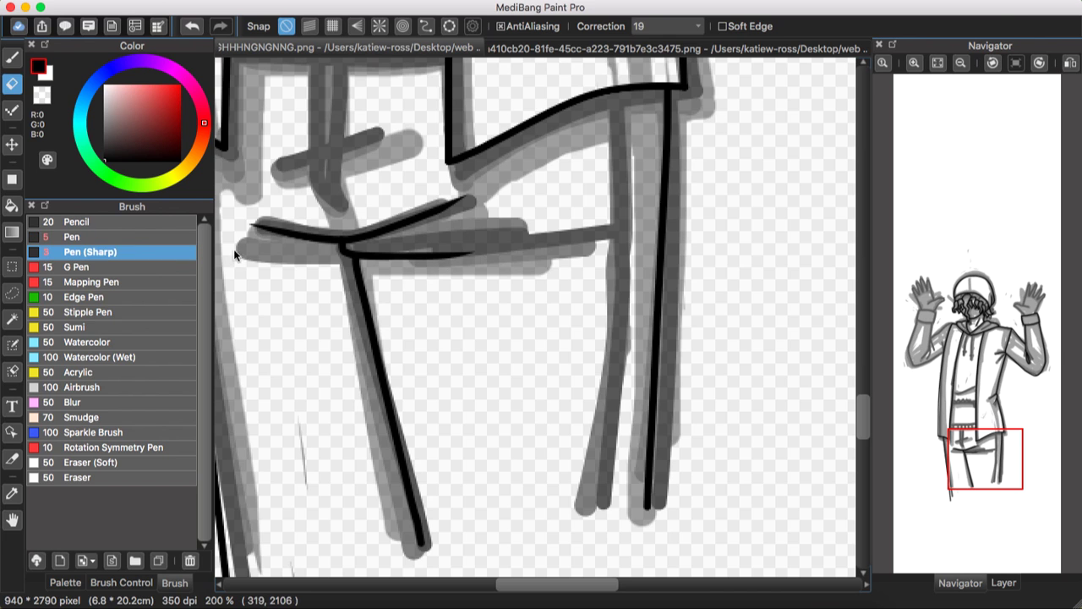
click(71, 237)
Repeat the short vertical strokes on Layer15 across the waistband, merge the copies and erase the strokes that extend beyond it
scroll(522, 357, up, 5)
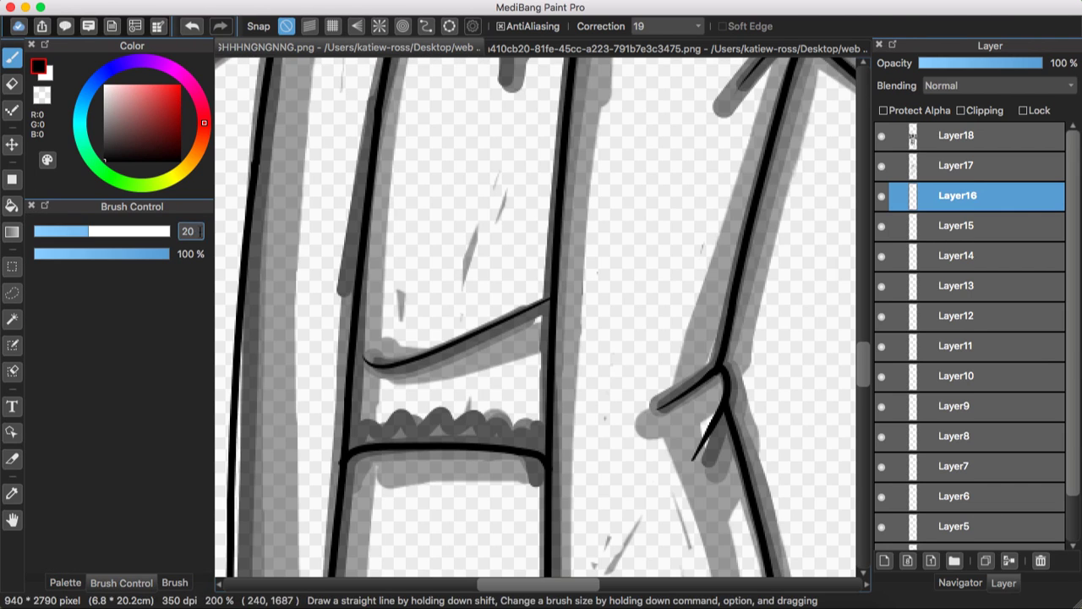
click(966, 229)
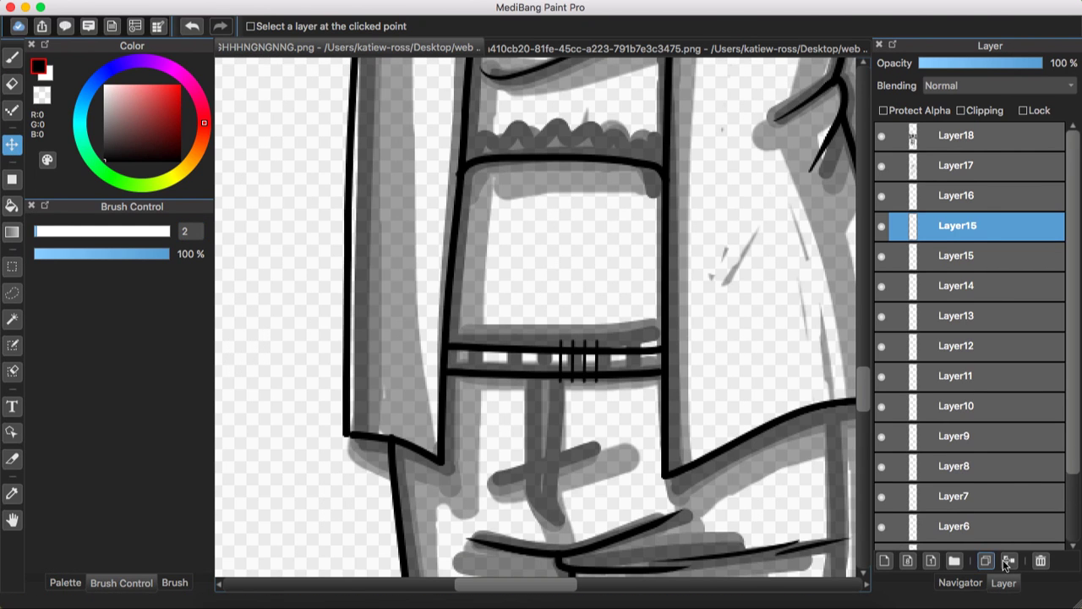
drag(685, 476, 504, 285)
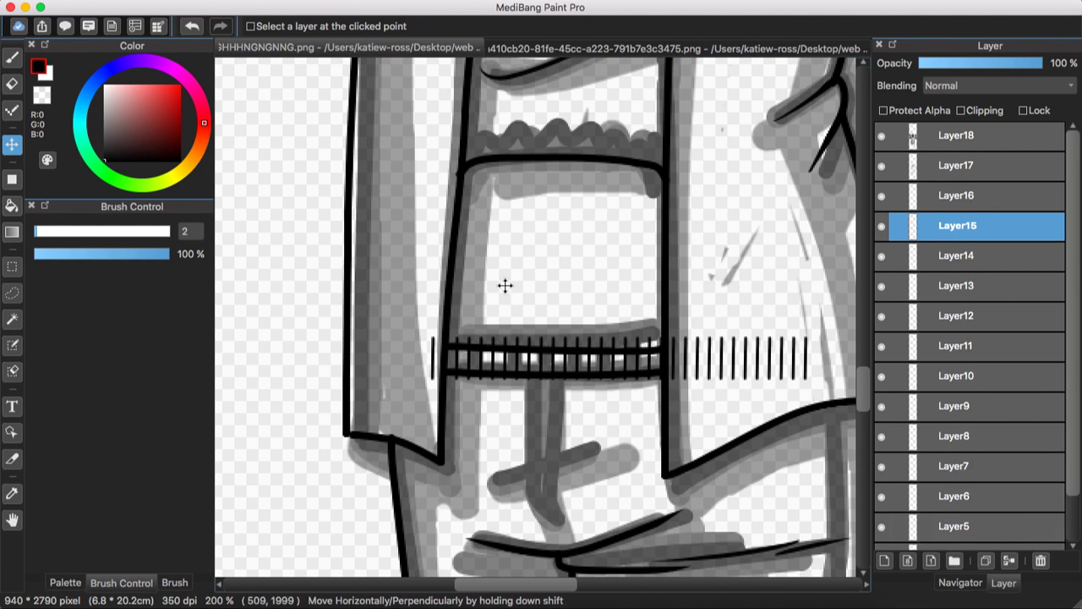
key(super+e)
click(9, 88)
drag(687, 349, 600, 339)
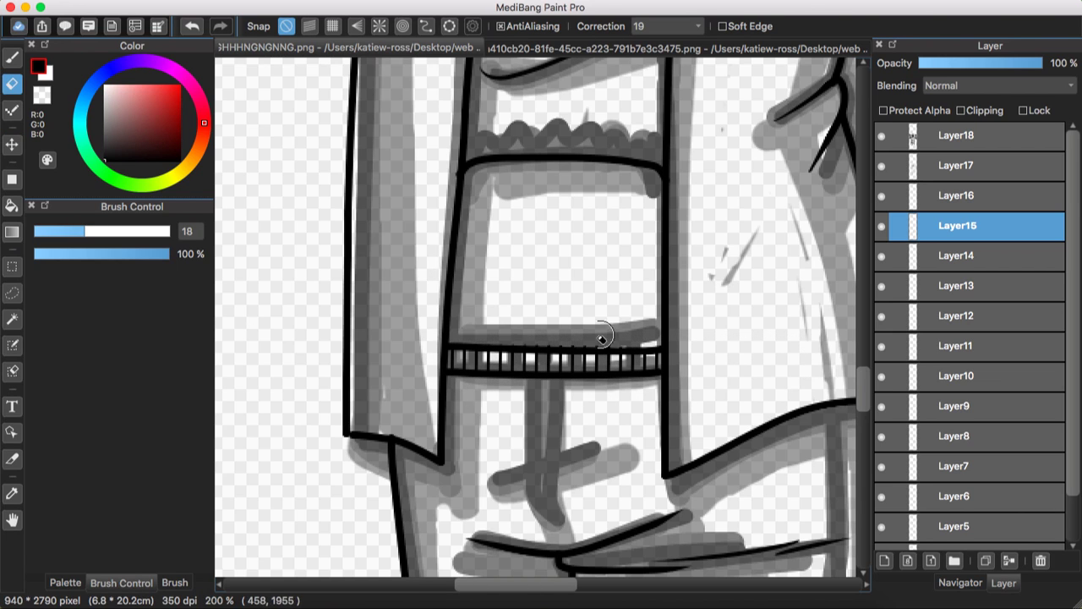
Ink the vertical fly line below the waistband with the 3 px brush, redrawing the first stroke
drag(532, 378, 539, 489)
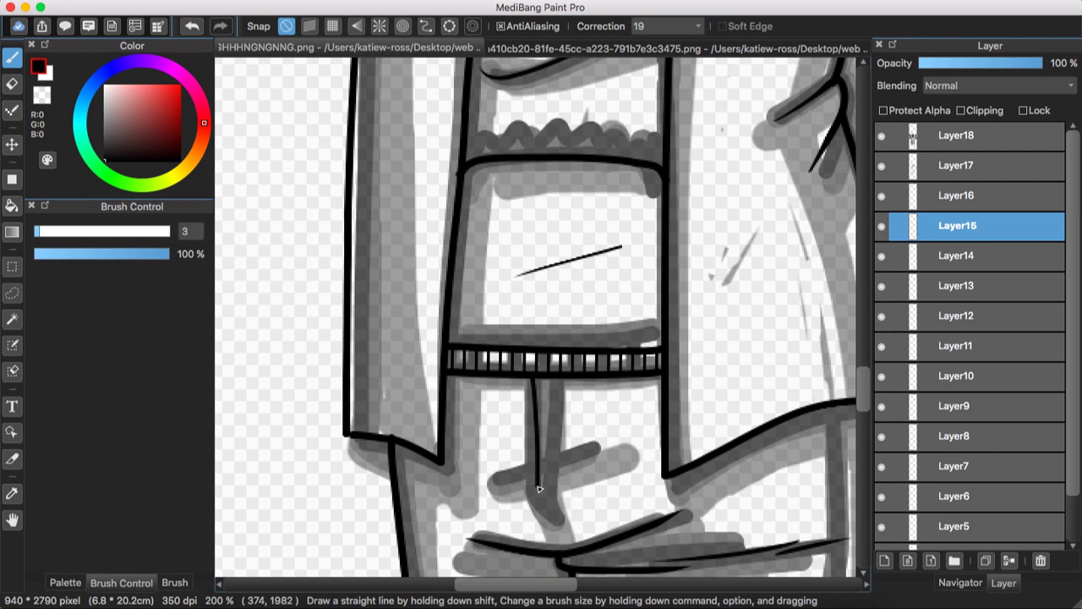
key(super+z)
drag(533, 378, 535, 500)
key(b)
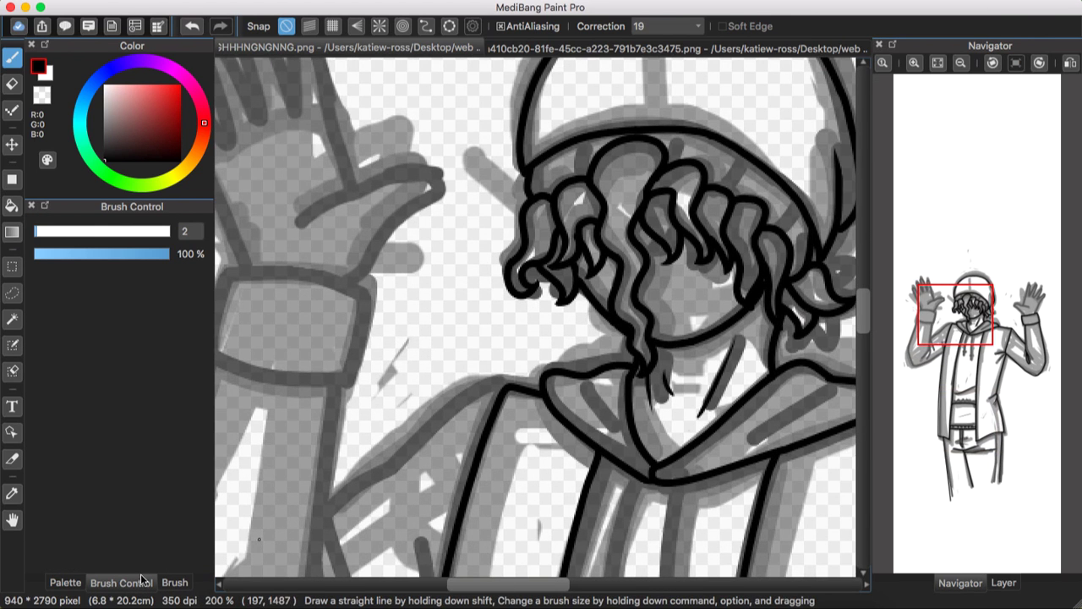
Ink the thumb, fingers and palm edge of the raised hand on the figure's left-hand side with the Pen brush
click(174, 582)
click(125, 240)
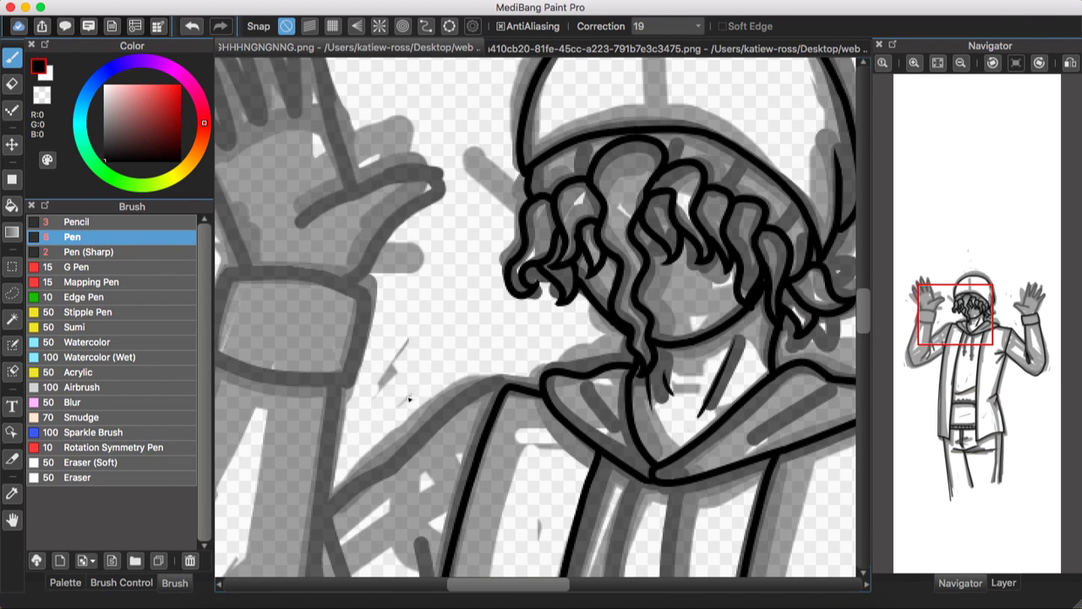
scroll(410, 399, up, 3)
scroll(410, 399, left, 3)
drag(428, 341, 489, 315)
scroll(394, 327, up, 3)
drag(449, 125, 448, 432)
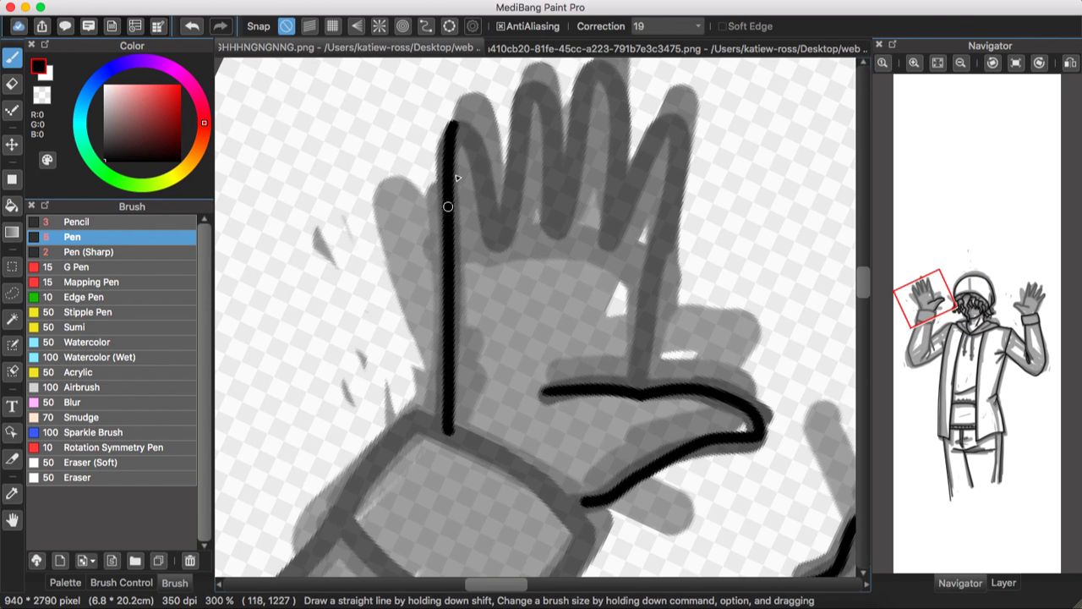
mouse_move(563, 227)
mouse_down()
mouse_move(609, 88)
mouse_move(659, 127)
mouse_up()
drag(610, 88, 642, 323)
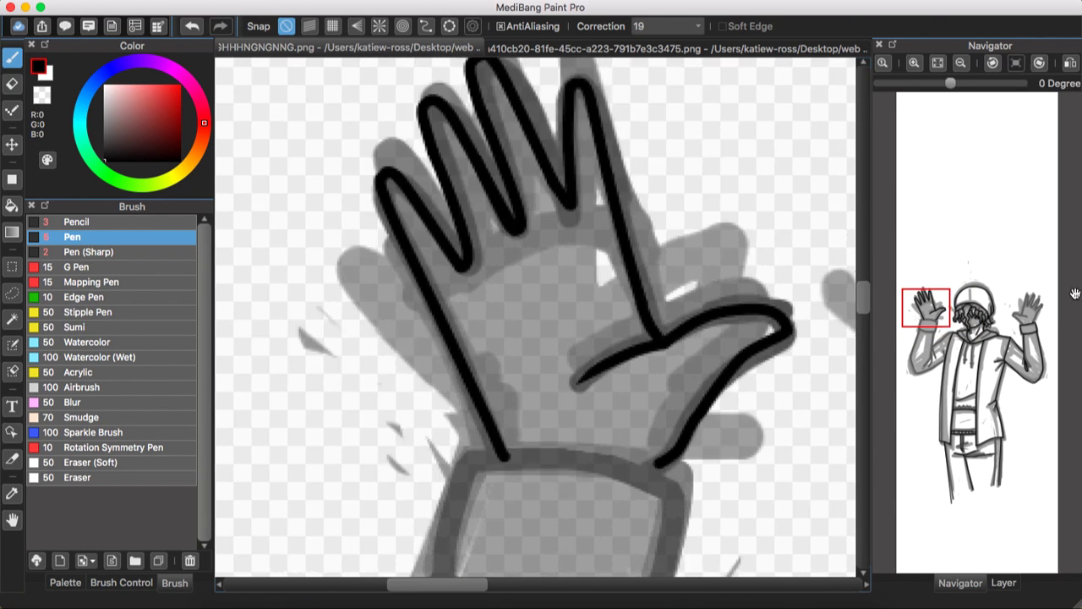
Ink the thumb, palm crease and fingers of the raised hand on the figure's right-hand side
drag(314, 508, 353, 509)
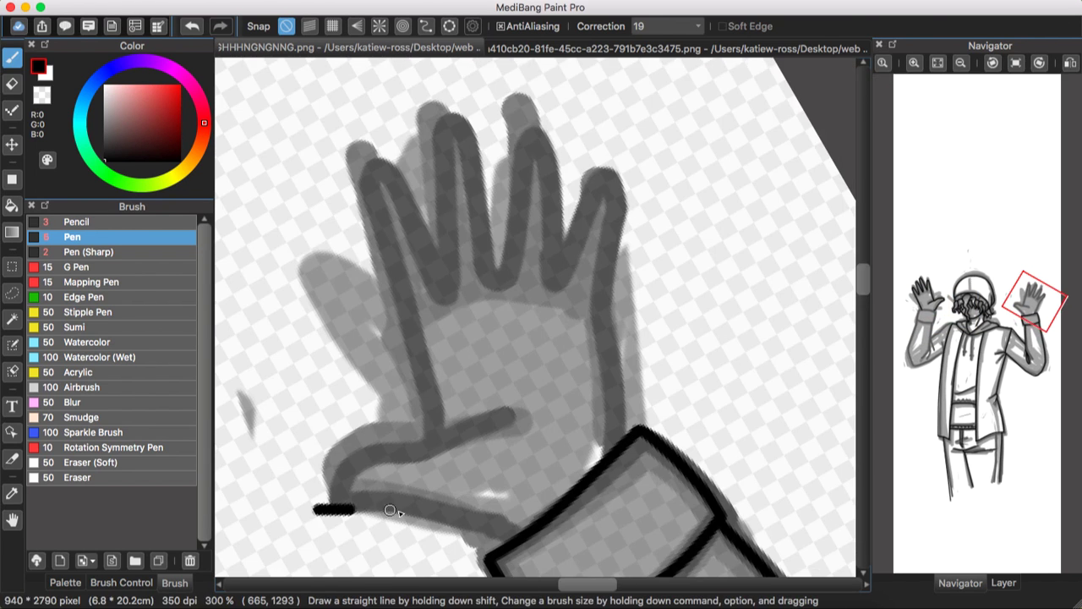
drag(422, 441, 504, 410)
mouse_move(419, 442)
mouse_down()
mouse_move(380, 225)
mouse_move(447, 109)
mouse_move(550, 260)
mouse_up()
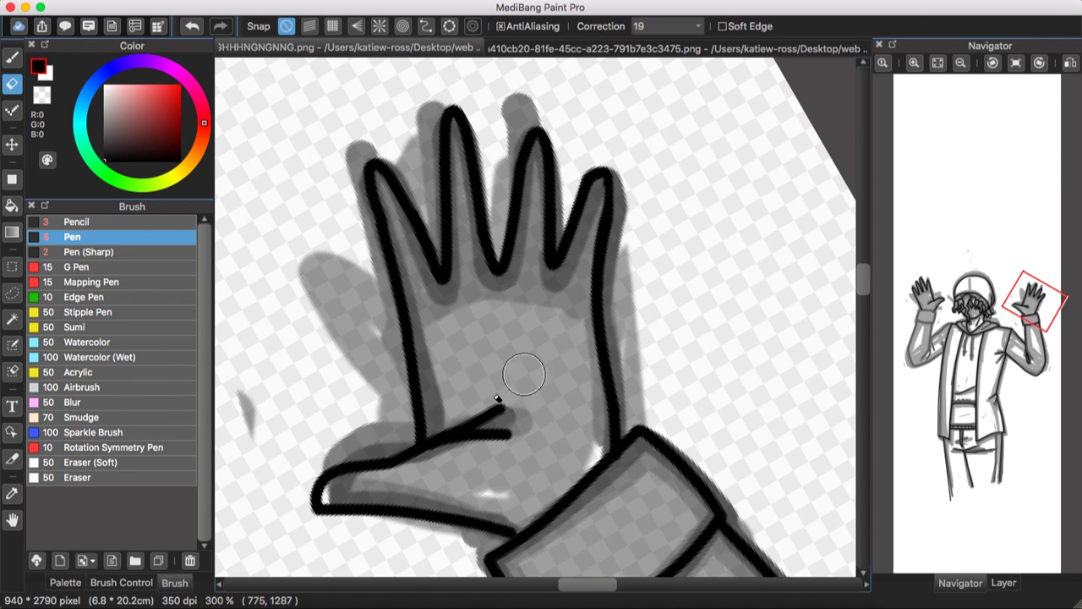
Lasso the right-hand thumb and reposition it with a transform so it fits the palm and cuff
click(12, 292)
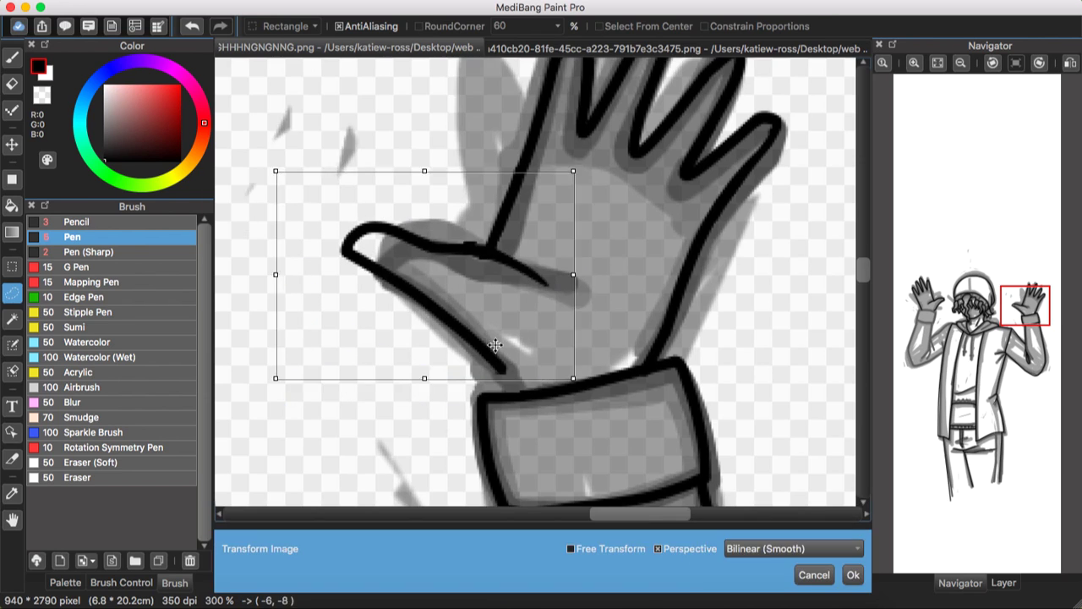
key(Return)
key(e)
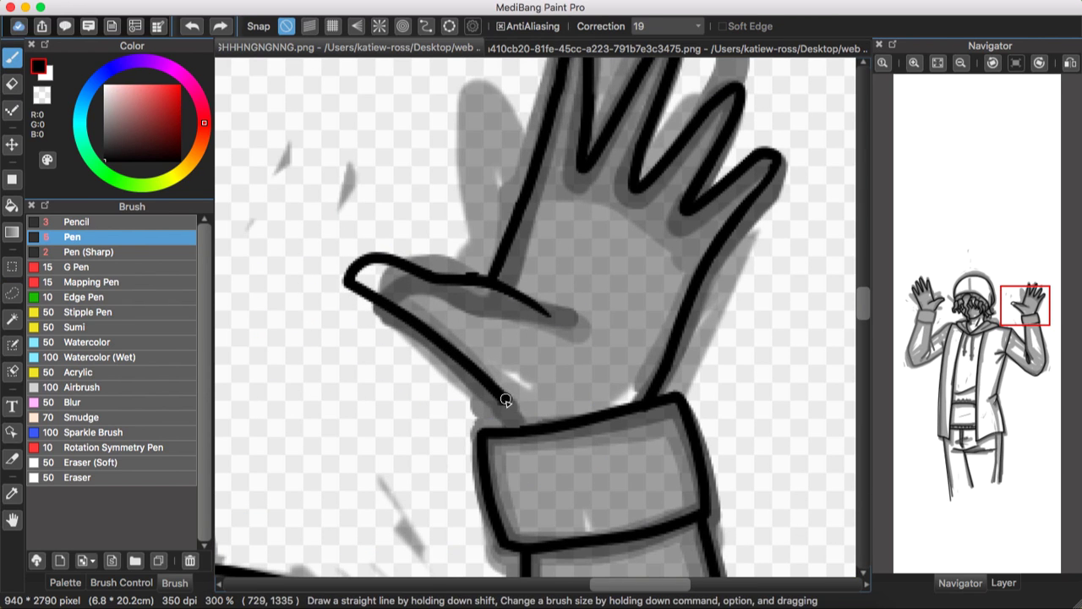
Ink the hood's two hanging drawstrings and their knots over the sketch
click(960, 63)
drag(1008, 307, 972, 344)
mouse_move(541, 245)
mouse_down()
mouse_move(522, 414)
mouse_move(478, 385)
mouse_move(436, 416)
mouse_up()
click(90, 252)
click(72, 237)
click(913, 63)
drag(522, 443, 531, 460)
click(960, 62)
drag(972, 344, 938, 336)
Ink the short rib lines across the beanie's brim with a 3 px brush
click(76, 222)
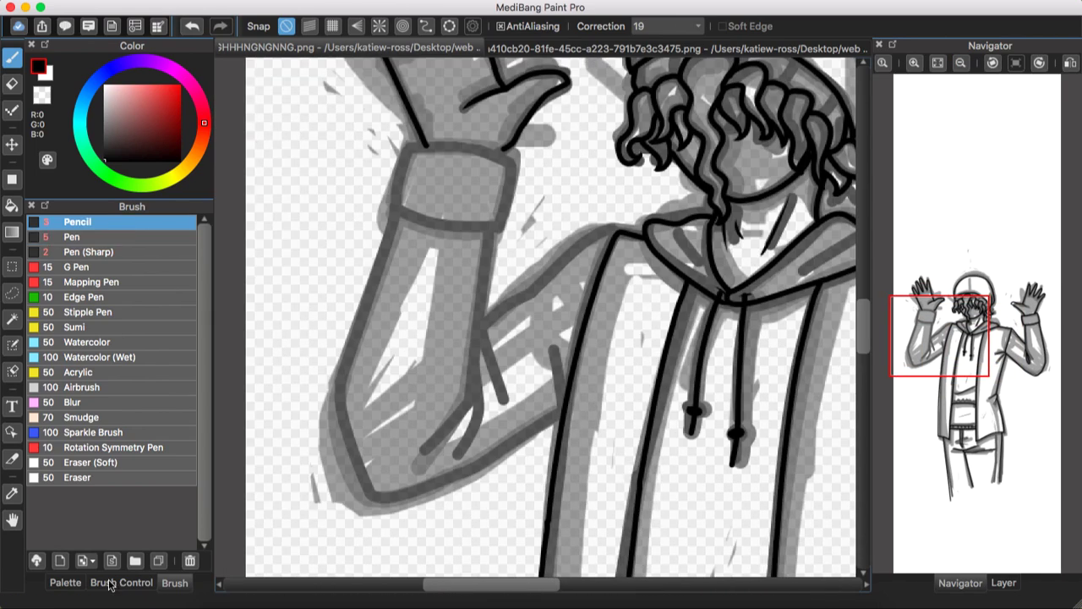
click(110, 583)
scroll(674, 311, down, 10)
scroll(674, 311, right, 4)
scroll(269, 381, up, 10)
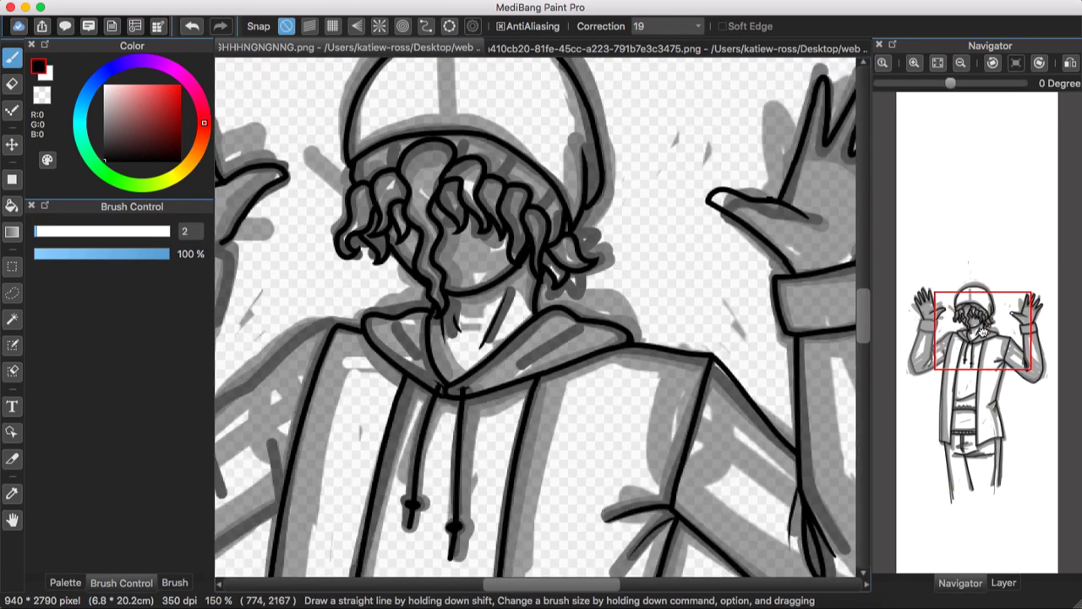
scroll(383, 306, up, 3)
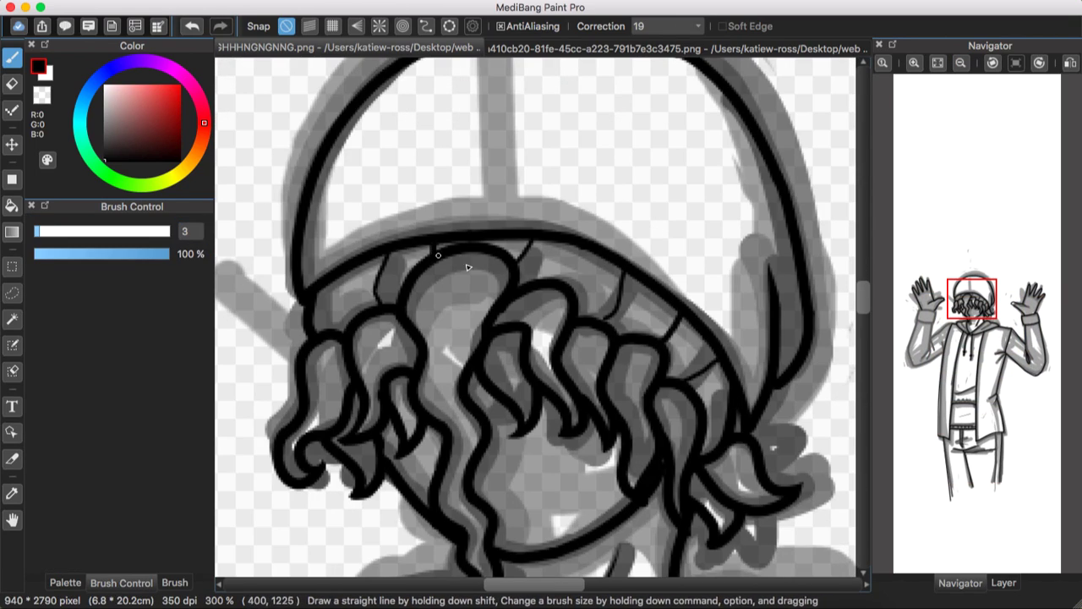
Ink the fold creases on the hood's collar with the Pen (Sharp) brush
scroll(466, 267, down, 5)
click(175, 582)
scroll(541, 338, down, 3)
click(90, 252)
scroll(628, 180, up, 5)
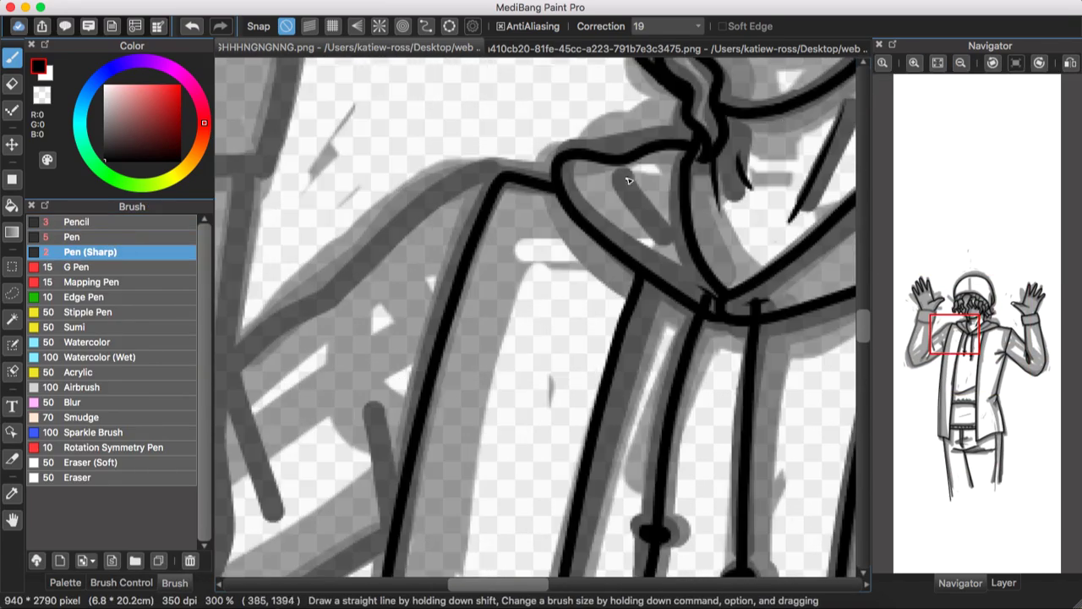
scroll(628, 180, up, 3)
click(121, 582)
click(175, 583)
Ink the cuff below the left-hand raised hand with the Pen brush
click(71, 237)
scroll(541, 338, down, 5)
click(1004, 583)
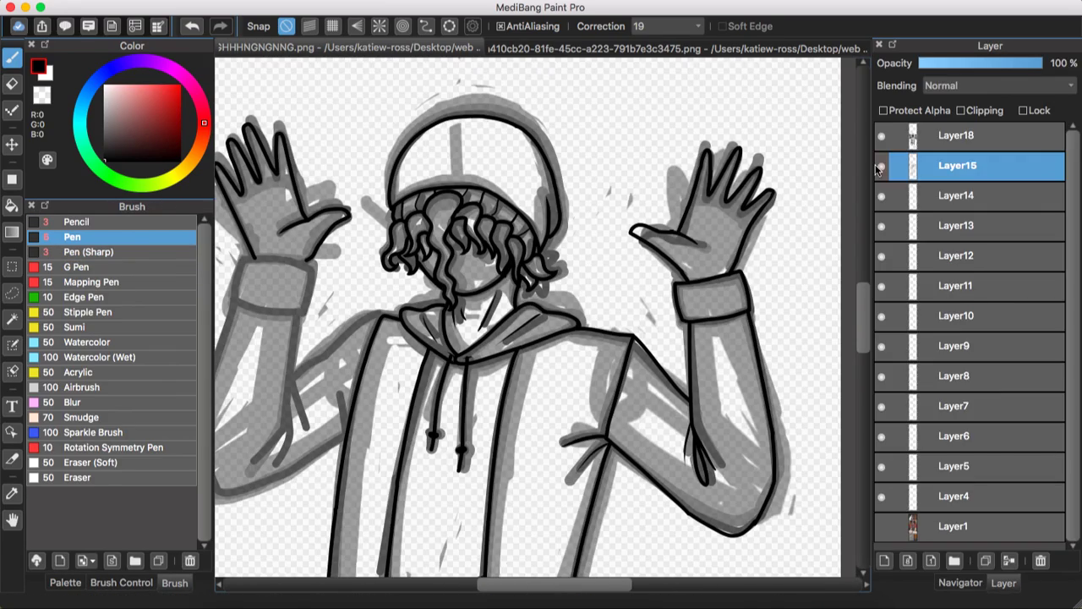
click(961, 583)
scroll(279, 283, up, 5)
mouse_move(488, 181)
mouse_down()
mouse_move(672, 334)
mouse_move(461, 190)
mouse_up()
drag(643, 203, 672, 211)
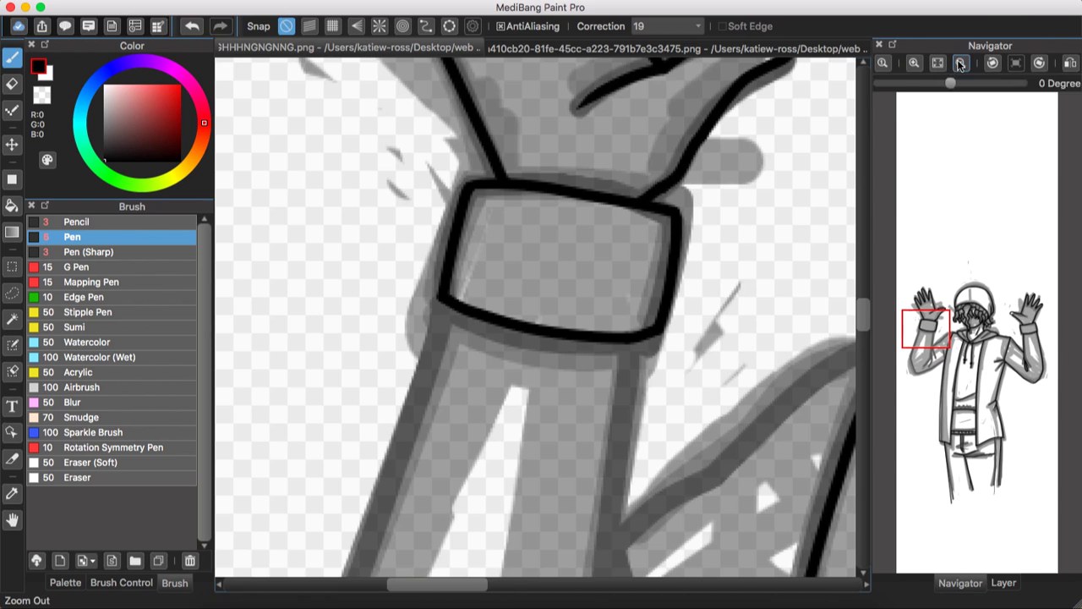
Ink the left-hand sleeve outline, shoulder and elbow creases, and taper the crease ends with the eraser
click(960, 62)
drag(530, 191, 467, 395)
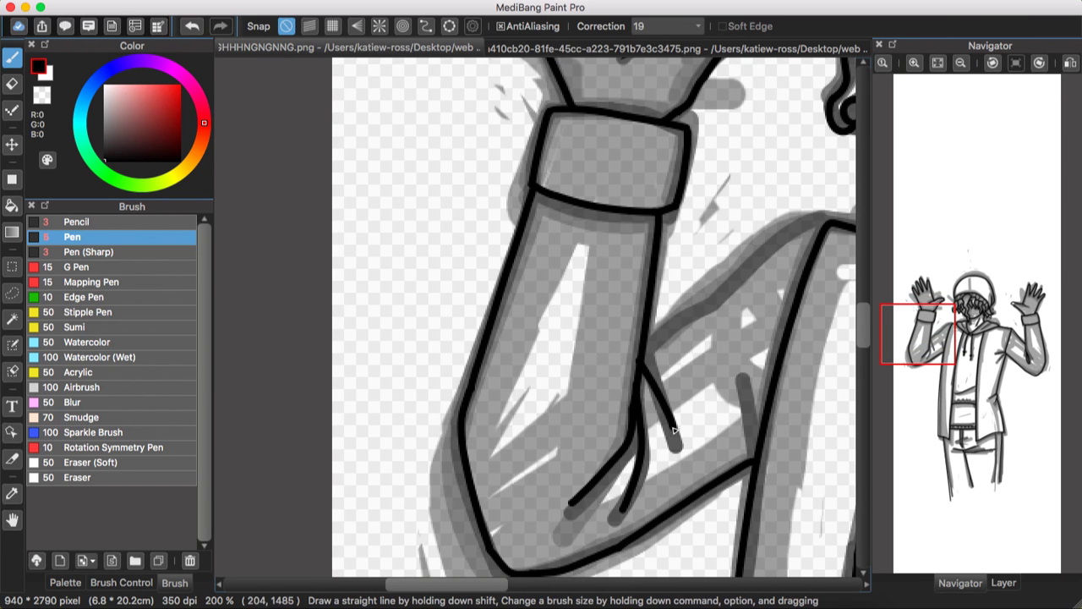
click(12, 85)
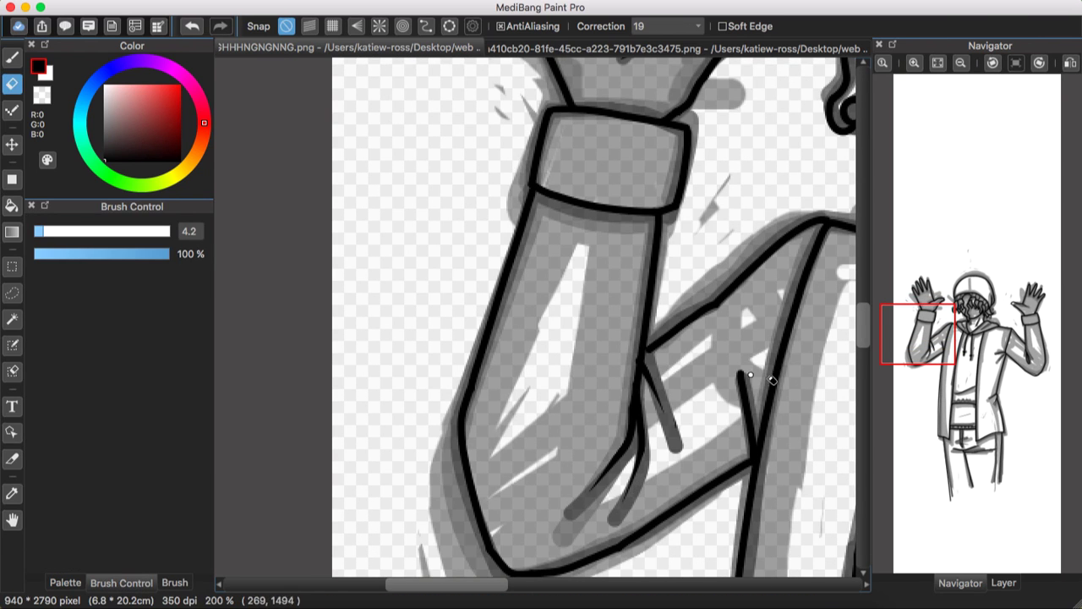
scroll(772, 381, down, 3)
click(1003, 582)
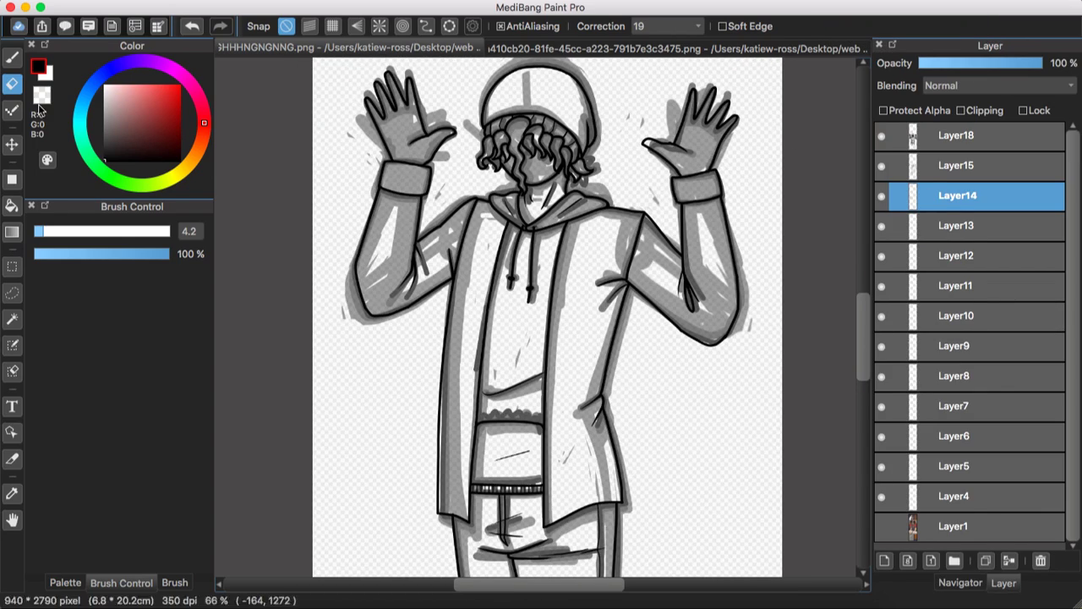
Add a new layer for the facial details and set the drawing colour to dark brown, RGB 29, 18, 3
click(960, 582)
scroll(549, 169, up, 6)
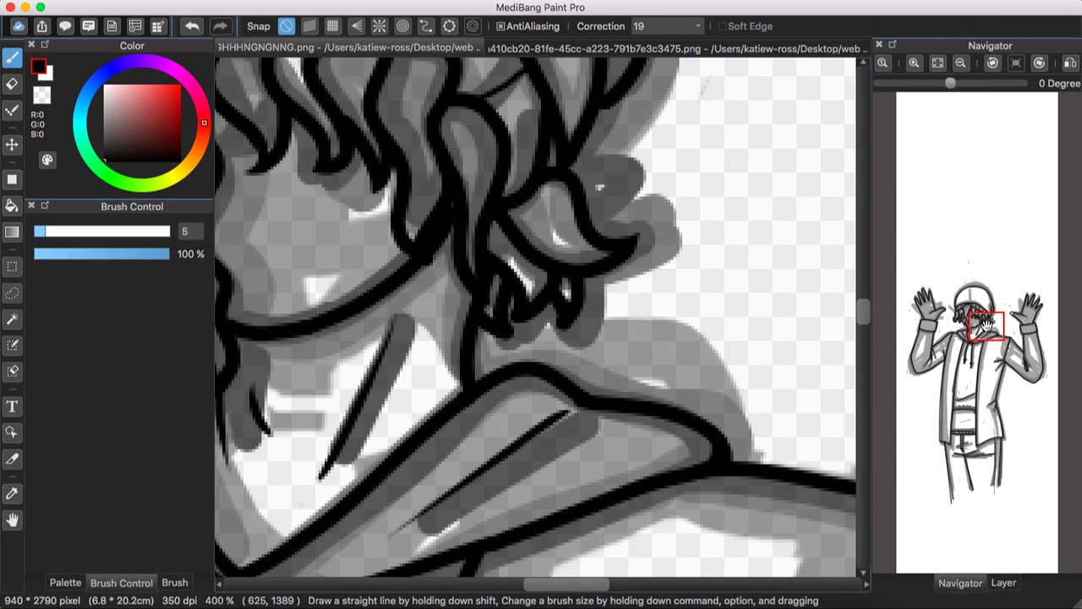
click(12, 82)
click(961, 62)
drag(961, 318, 960, 364)
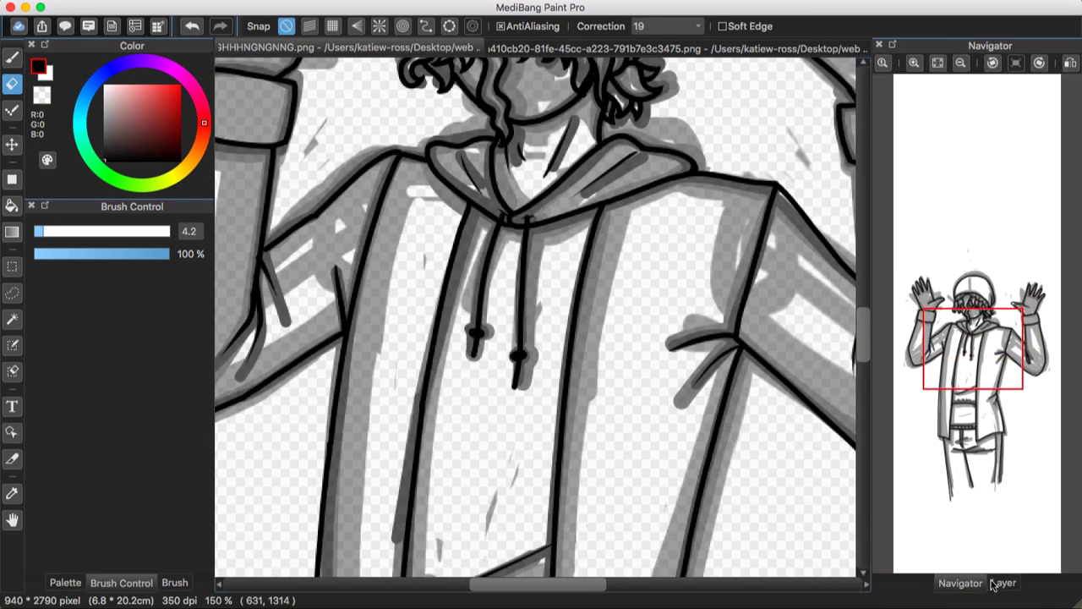
click(1003, 582)
click(882, 562)
click(66, 582)
click(31, 240)
Draw a row of short dark brown beard hairs along the jawline with a 2 px brush
click(960, 582)
scroll(536, 283, up, 3)
key(b)
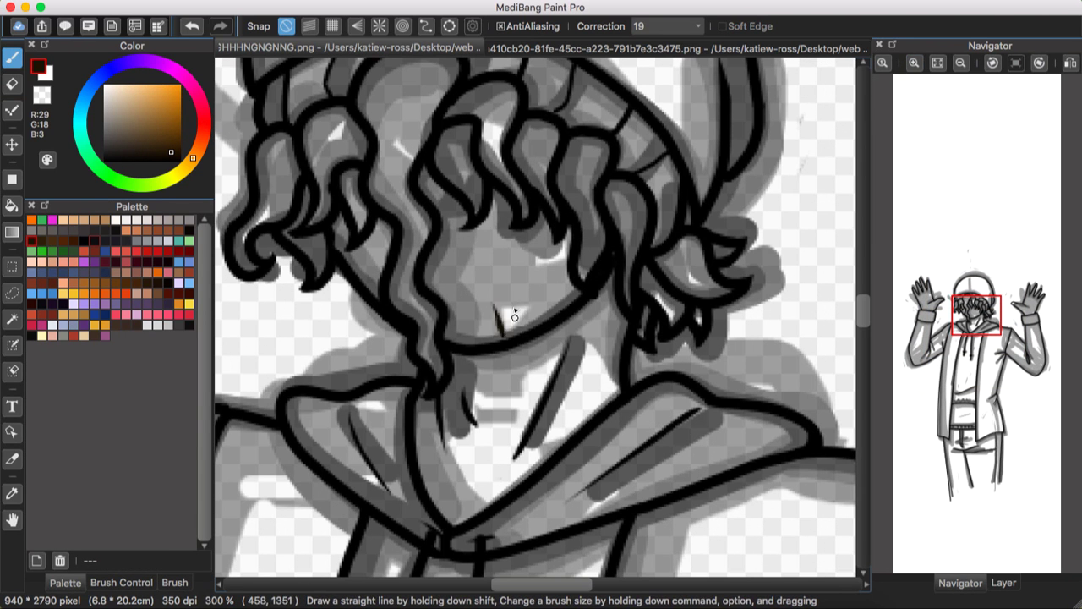
drag(547, 285, 542, 314)
drag(555, 282, 551, 311)
drag(565, 278, 561, 308)
drag(575, 272, 571, 302)
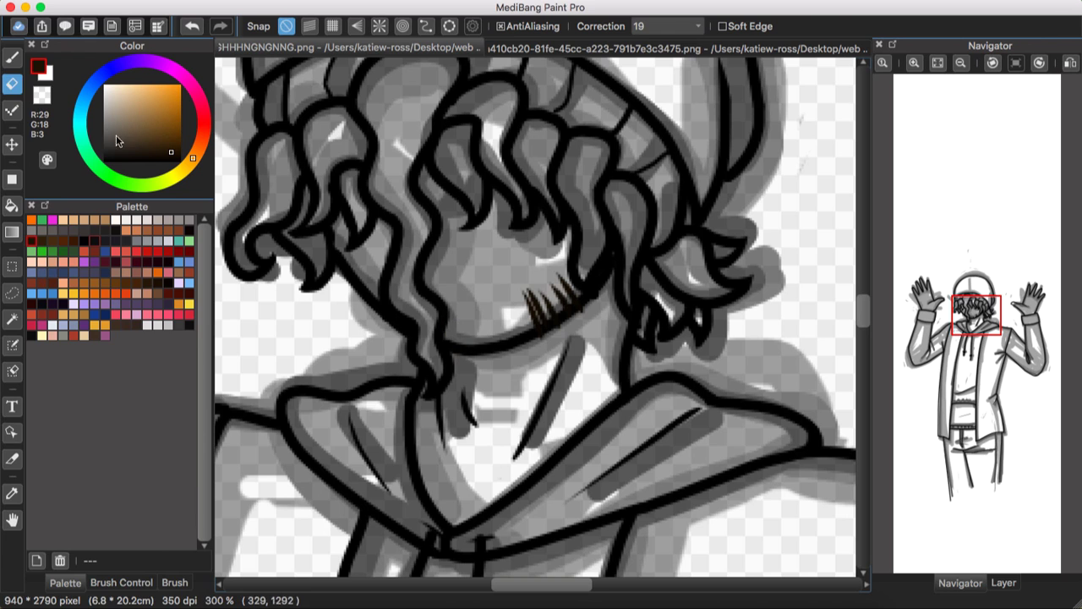
key(b)
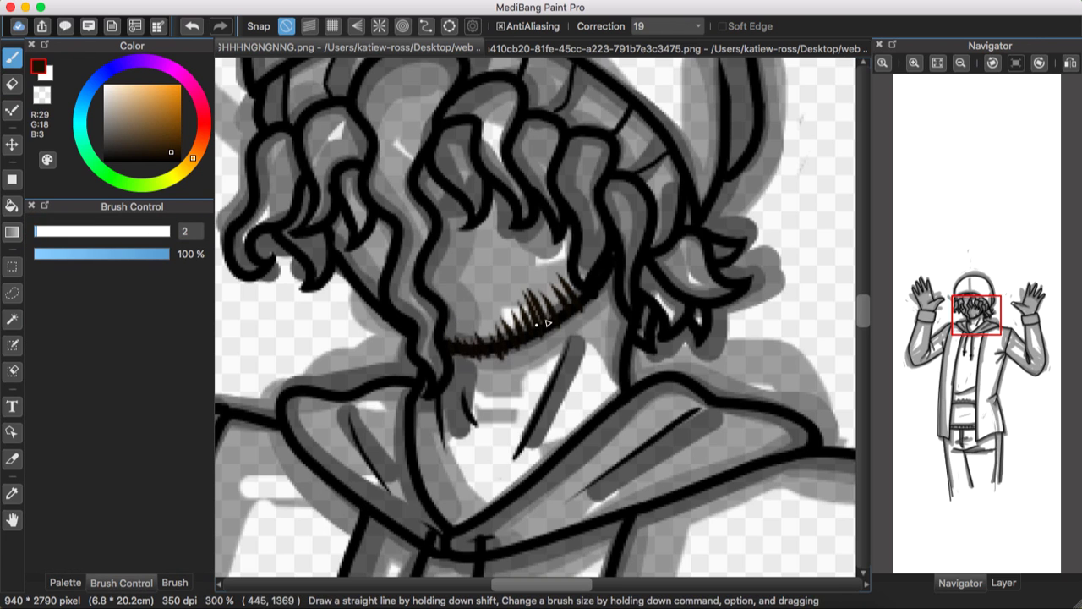
scroll(689, 281, down, 2)
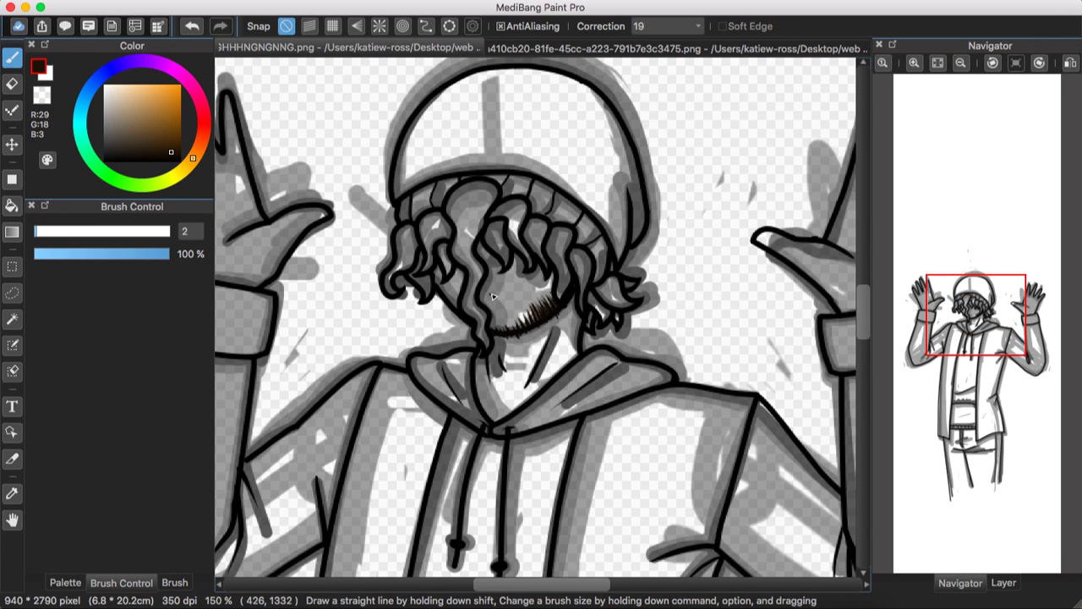
Draw thick dark brown eyebrows with the Pen brush, shift the main one slightly upward and mirror the view
drag(490, 298, 543, 279)
click(175, 582)
scroll(504, 266, up, 2)
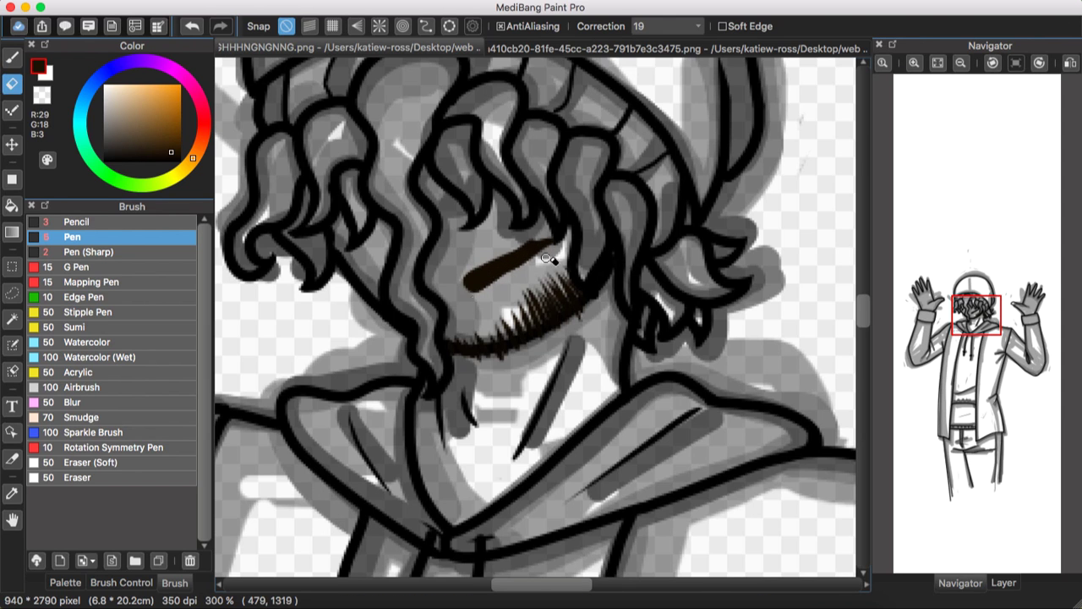
key(super+t)
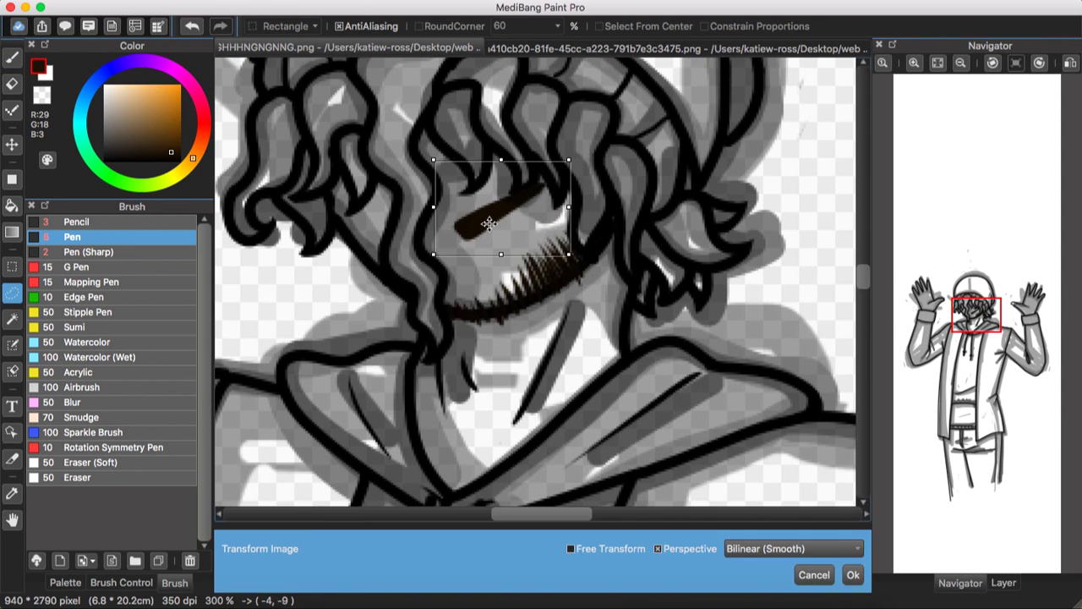
key(Escape)
key(h)
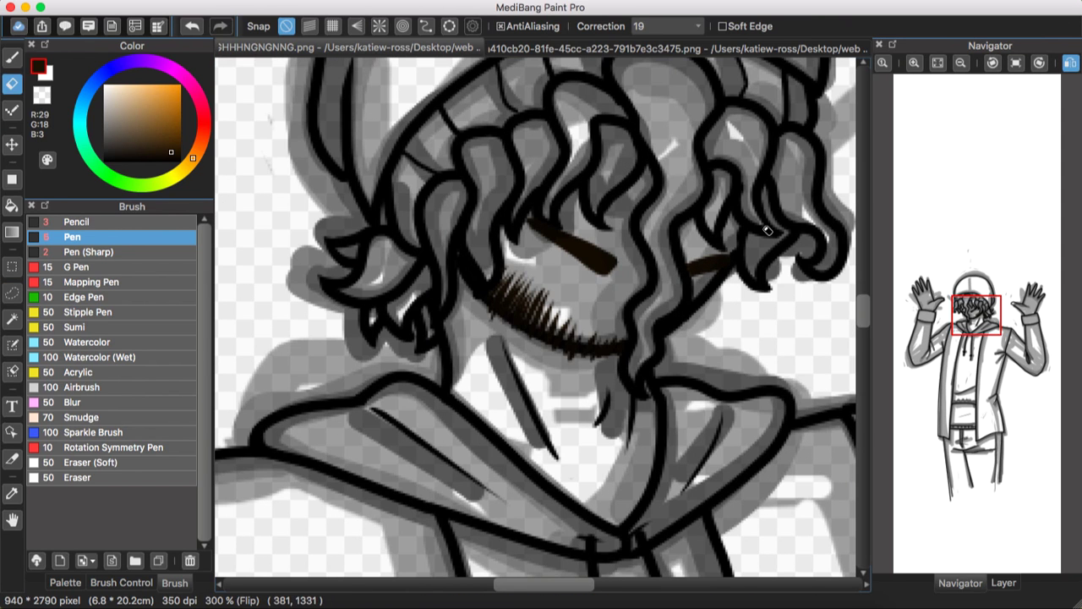
Trim the tips of the beard hairs and draw a short black eye line below the eyebrow with a 4 px brush
key(bracketleft)
key(bracketleft)
key(bracketleft)
key(bracketleft)
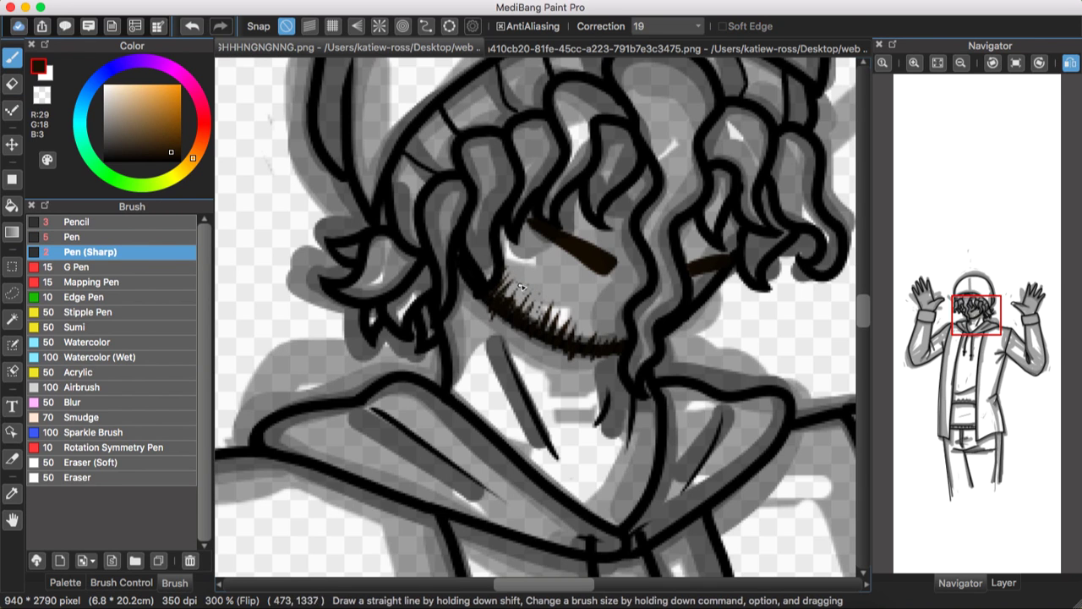
key(bracketright)
key(bracketright)
drag(538, 260, 572, 276)
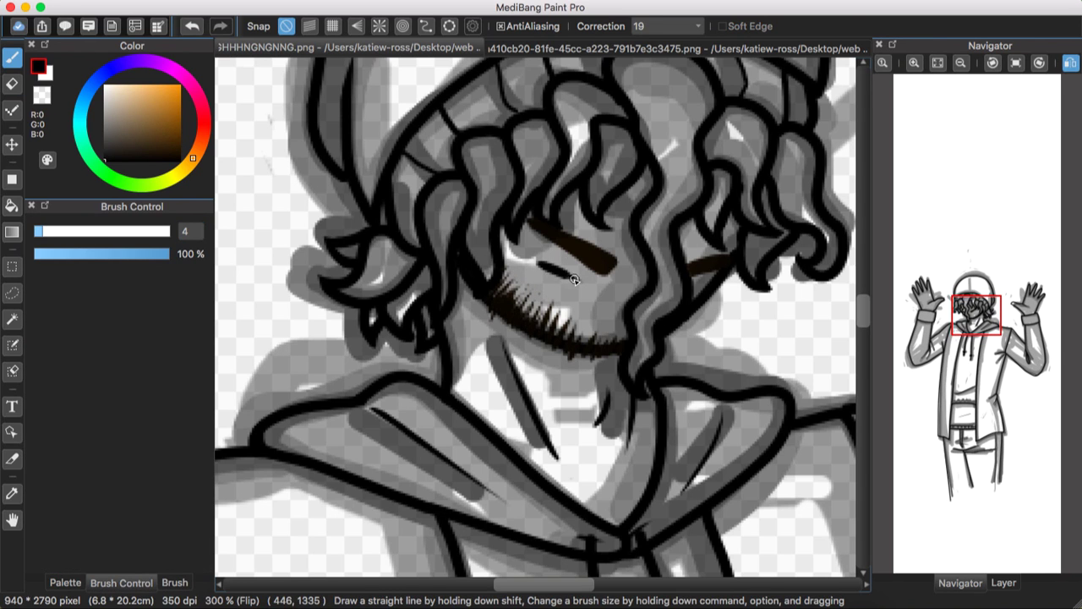
Select and transform the eyebrows and eye line to reposition them on the face
key(super+minus)
key(super+minus)
key(super+t)
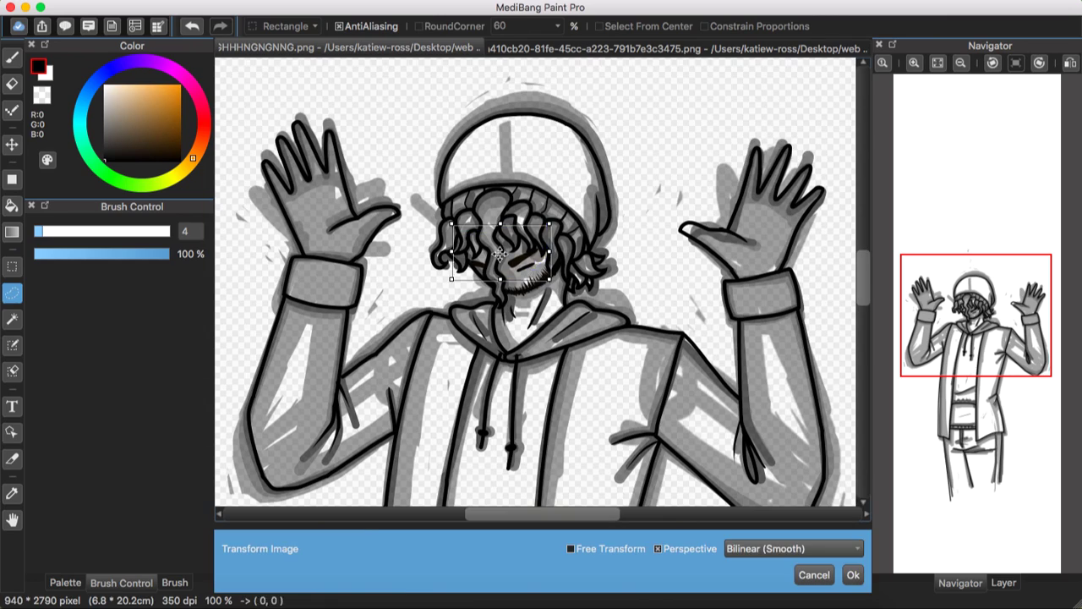
key(super+plus)
key(super+plus)
key(h)
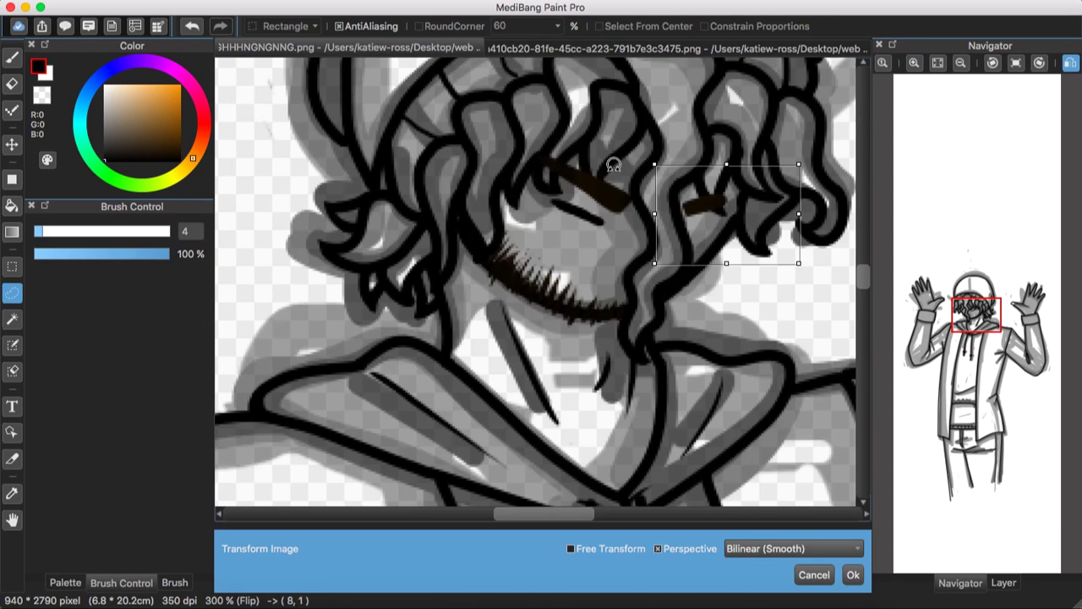
click(854, 575)
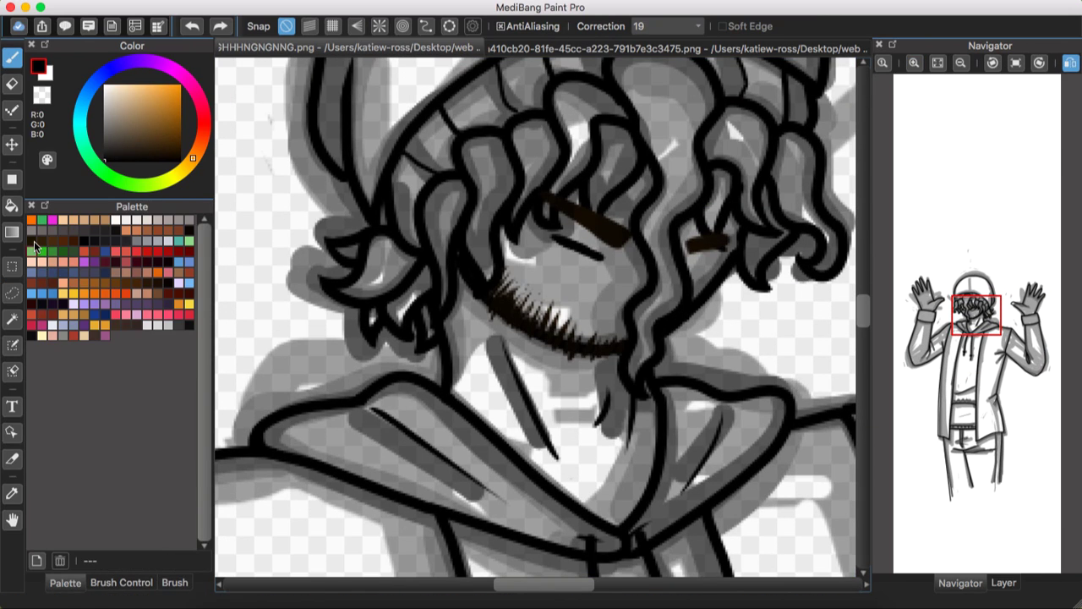
Erase the eyebrow parts overlapping the hair with Layer19 at 70% opacity, restore it to 100% and merge it down
alt+click(704, 242)
key(e)
key(7)
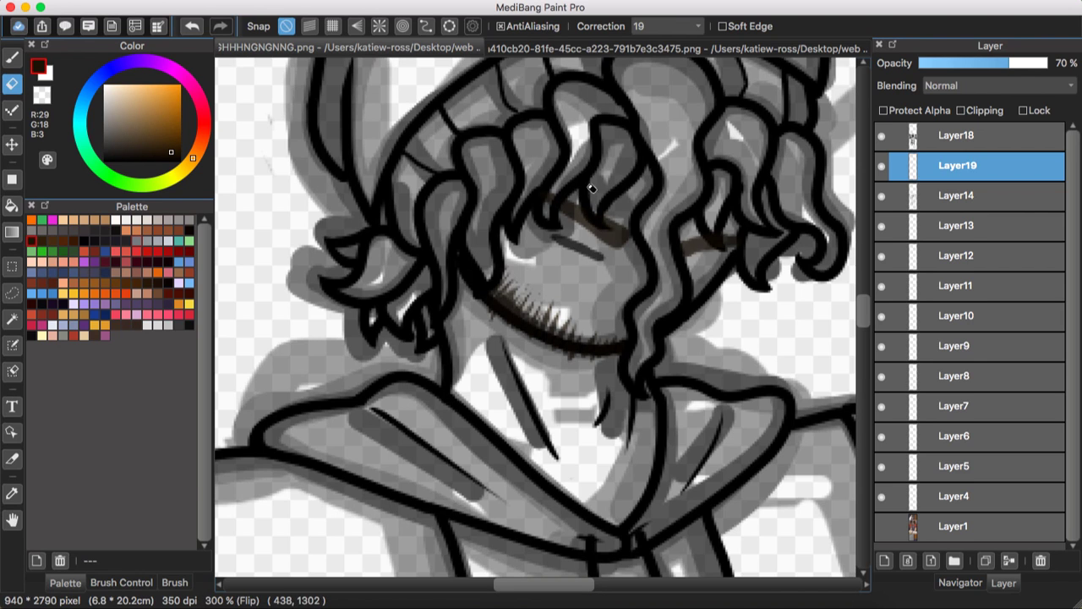
key(0)
key(super+e)
Draw the mouth corner and the second eye line in black with the 3 px Pencil, and hide the grey sketch layer
key(b)
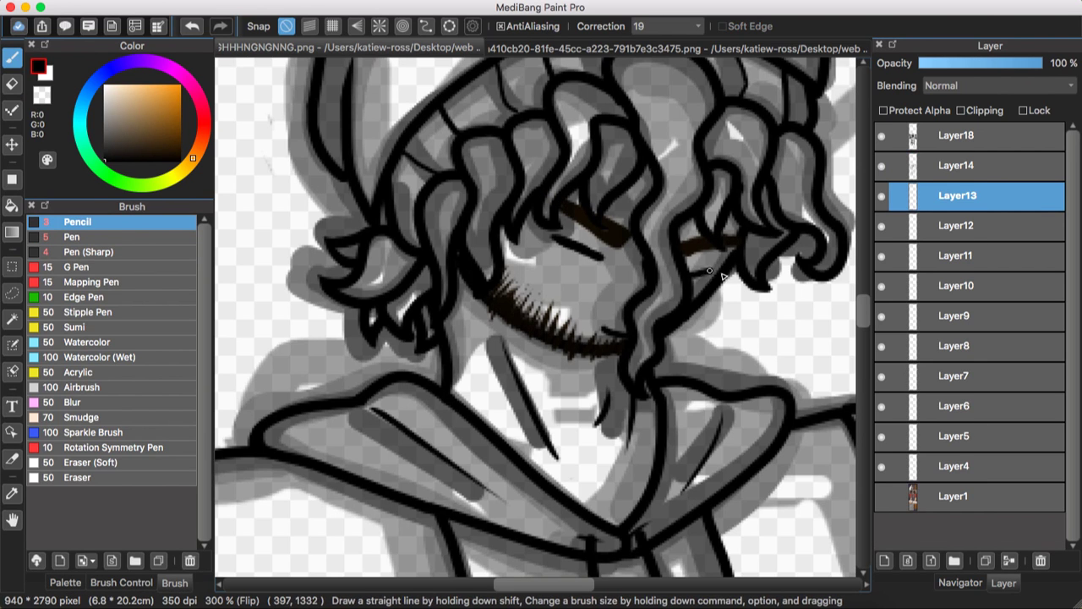
key(n)
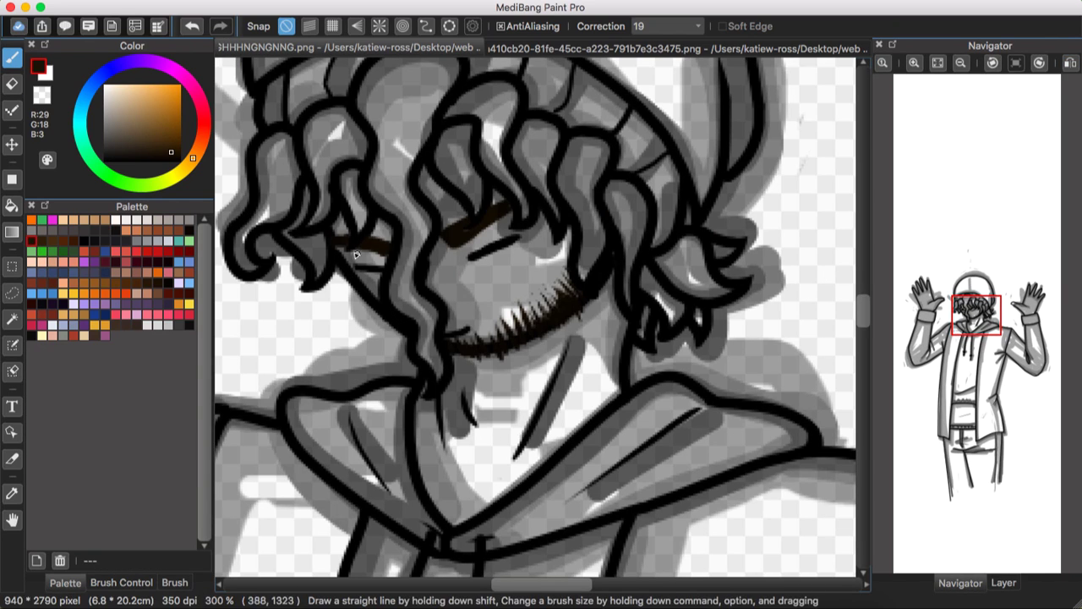
click(961, 66)
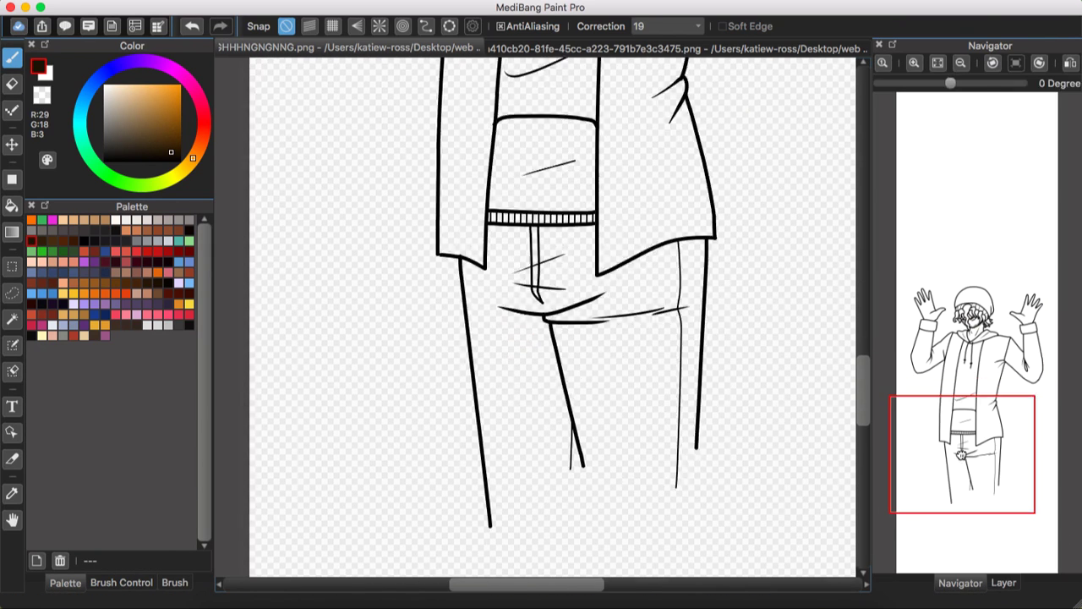
Add a thin crease at the trousers' crotch with Pen (Sharp) and erase the stray line beside the inner leg
key(b)
click(85, 252)
scroll(558, 249, up, 3)
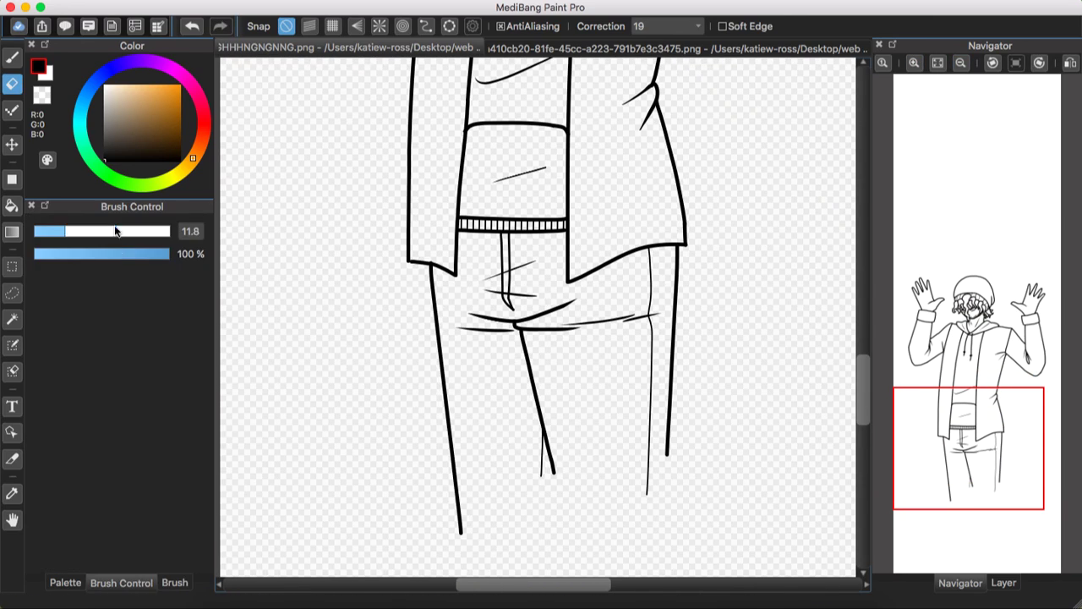
click(118, 232)
drag(541, 474, 529, 437)
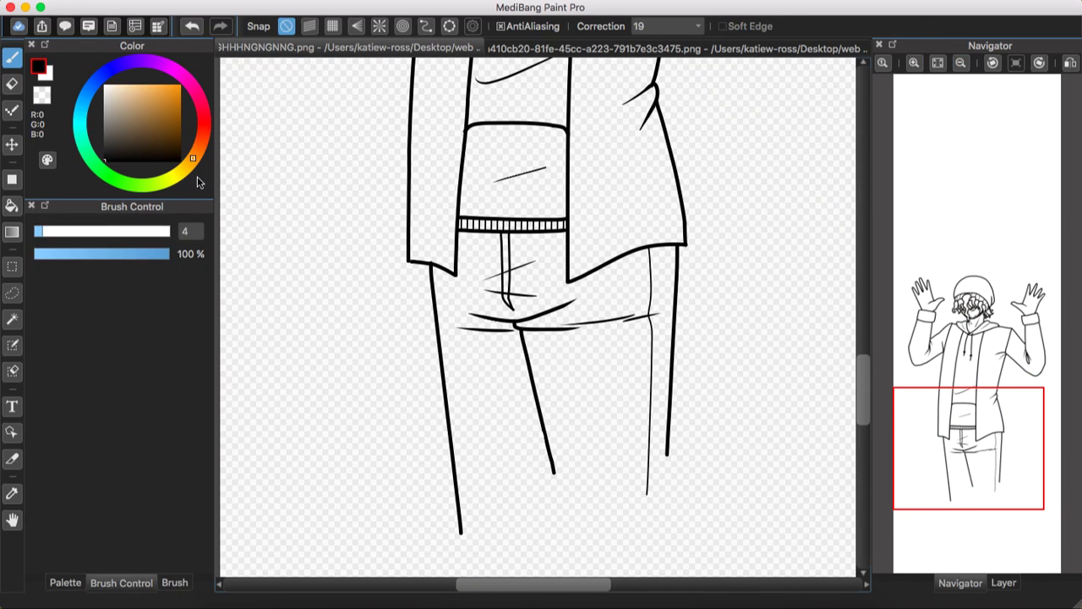
Move Layer13 to the top of the stack, hide its line art and duplicate the comic page in Layer1
click(960, 584)
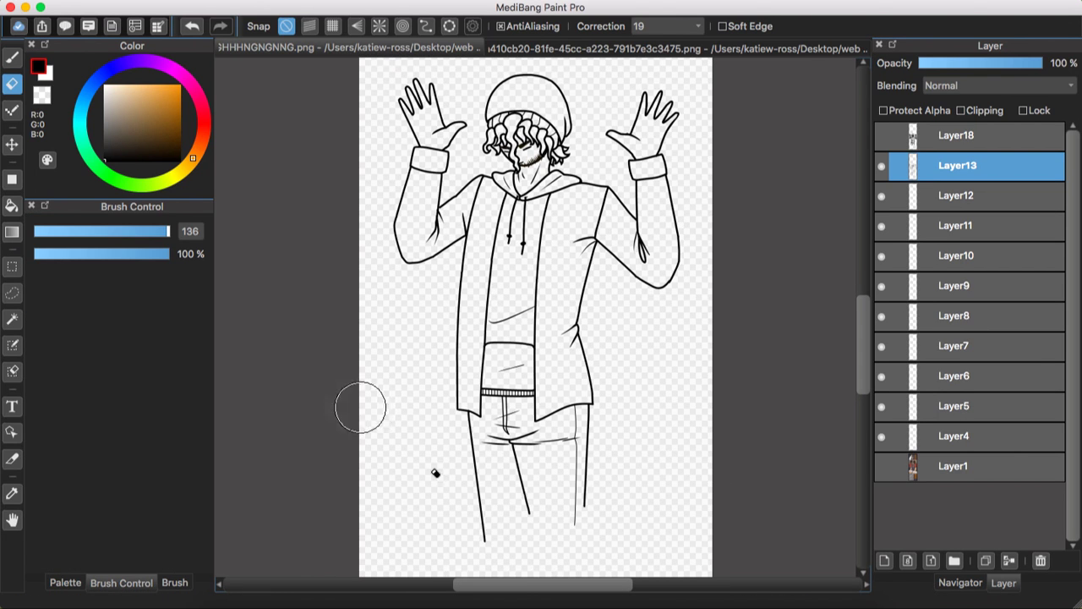
drag(972, 166, 973, 133)
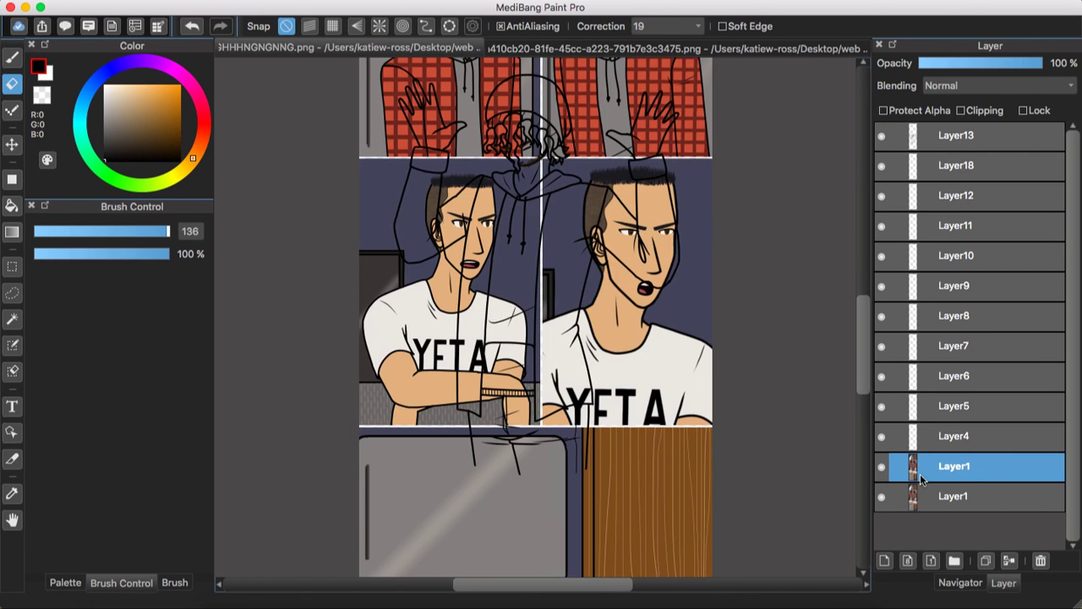
click(881, 140)
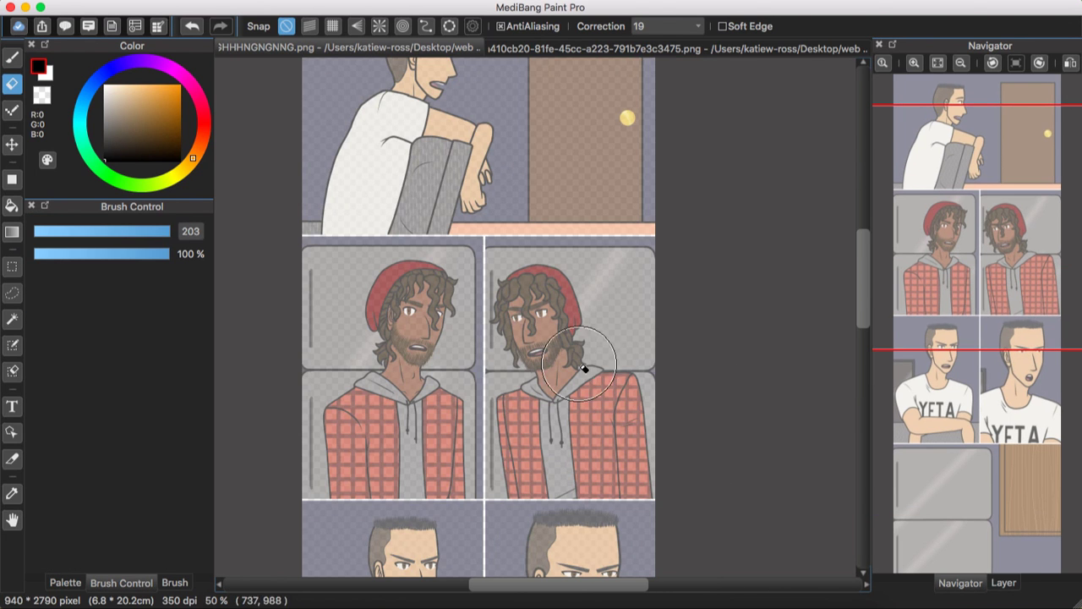
Erase the duplicated comic page except for one piece of the red plaid jacket
mouse_move(584, 367)
mouse_down()
mouse_move(659, 549)
mouse_move(499, 415)
mouse_move(661, 539)
mouse_move(423, 169)
mouse_up()
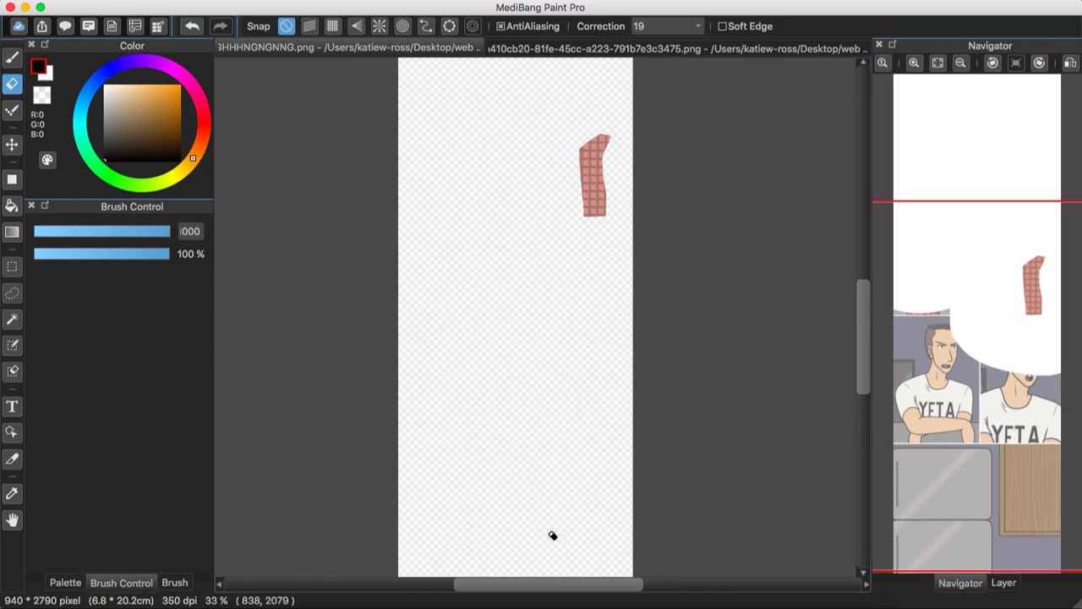
key(b)
Duplicate the plaid piece repeatedly and align the copies side by side into a wide swatch
key(super+plus)
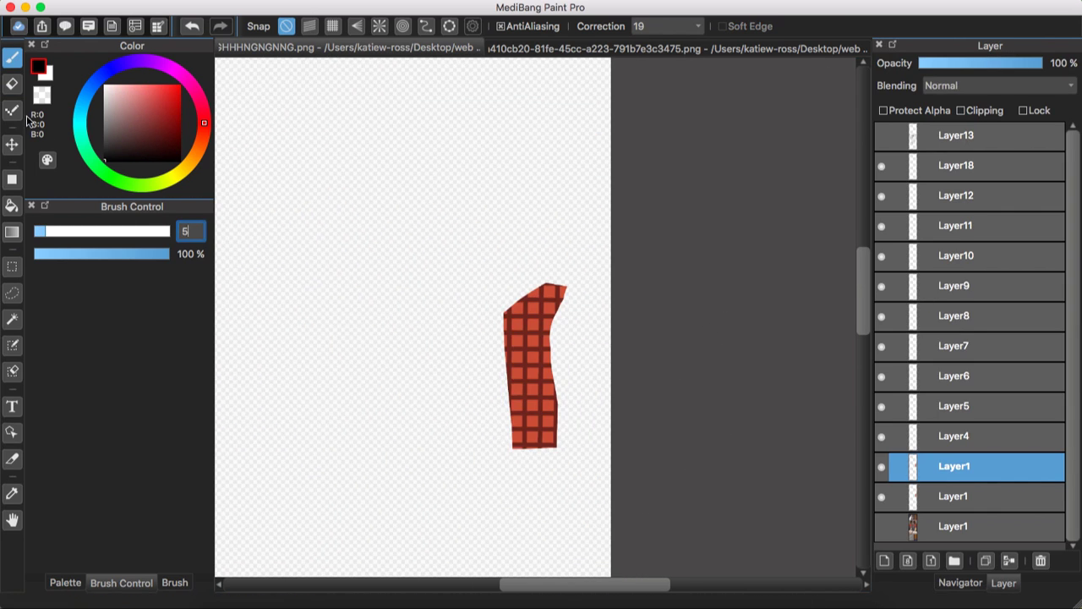
drag(532, 434, 539, 432)
click(960, 583)
click(914, 62)
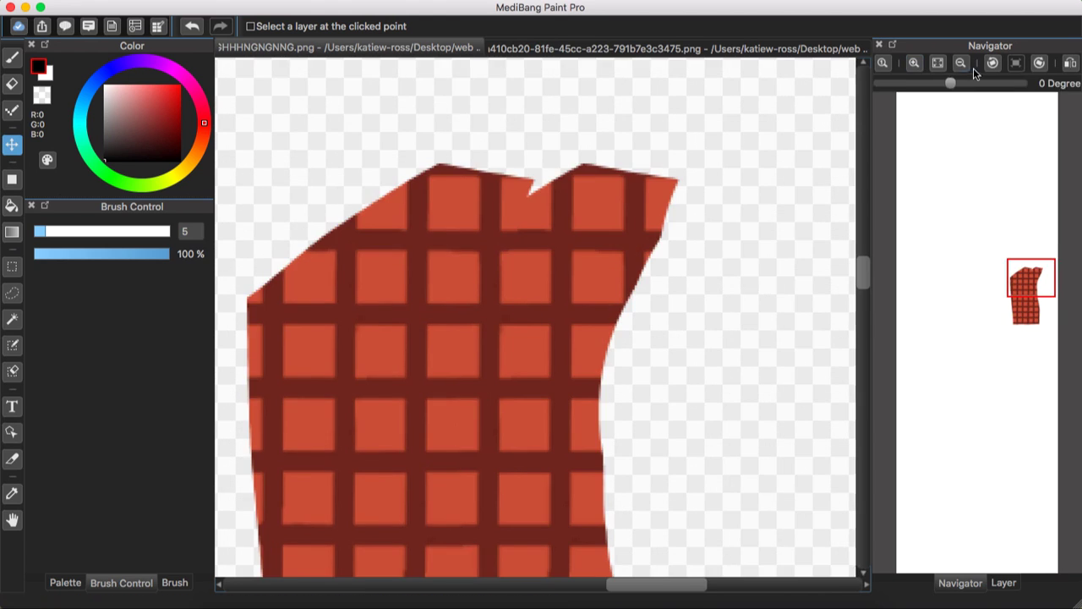
key(super+minus)
click(1004, 583)
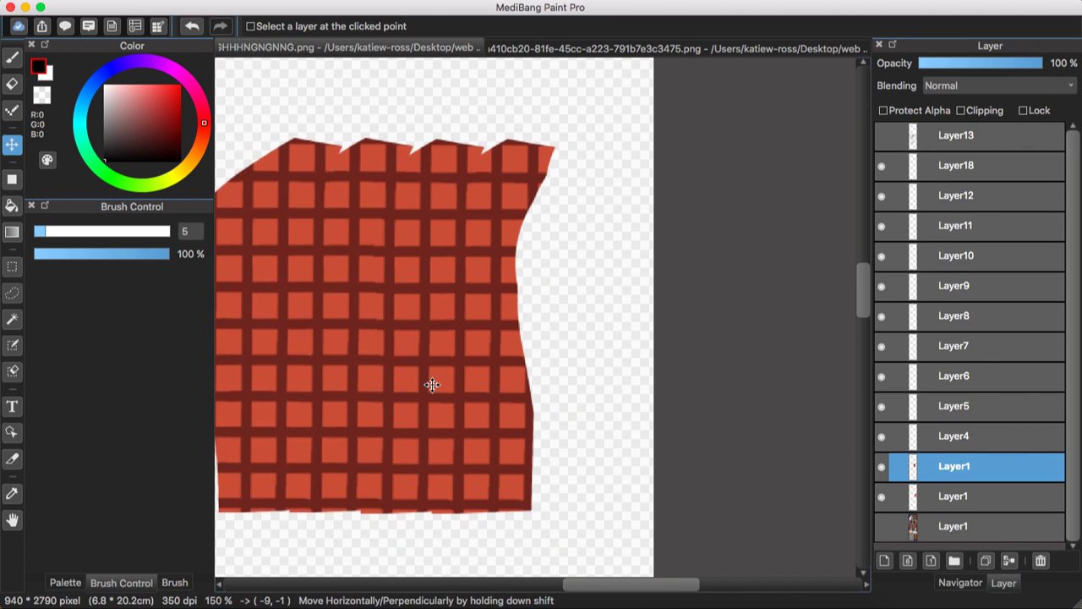
click(960, 582)
key(Tab)
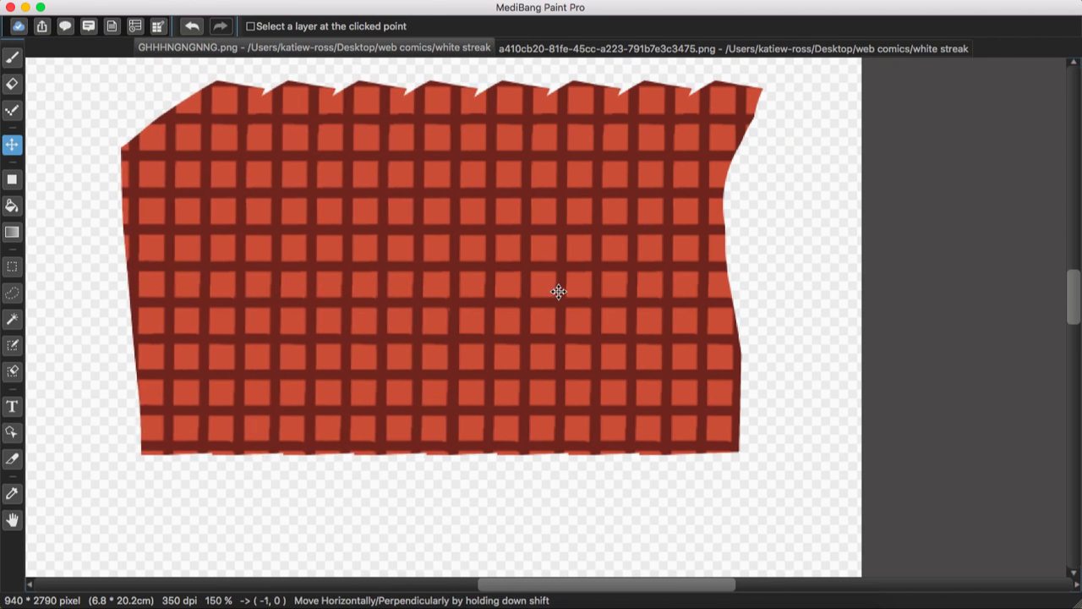
Extend the plaid with further copies until it covers the whole jacket, and show the line art in Layer13
key(Tab)
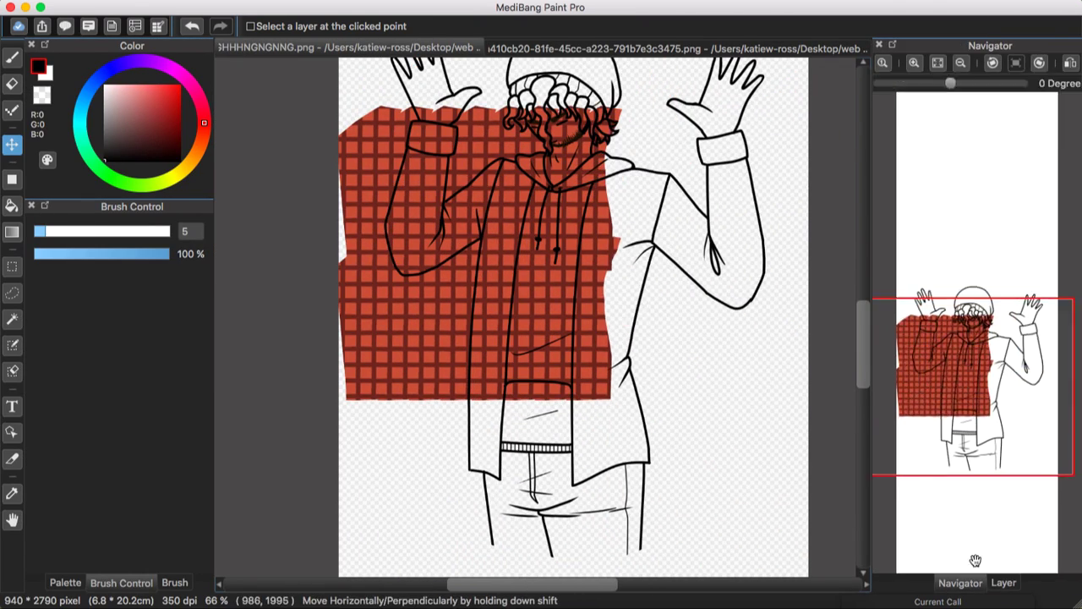
click(1003, 583)
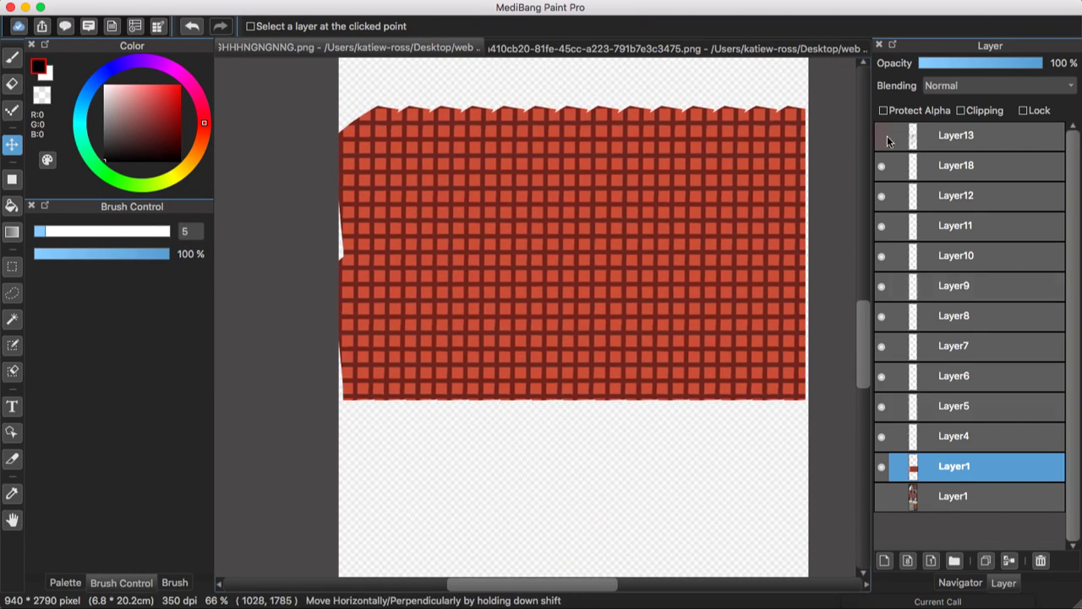
click(882, 136)
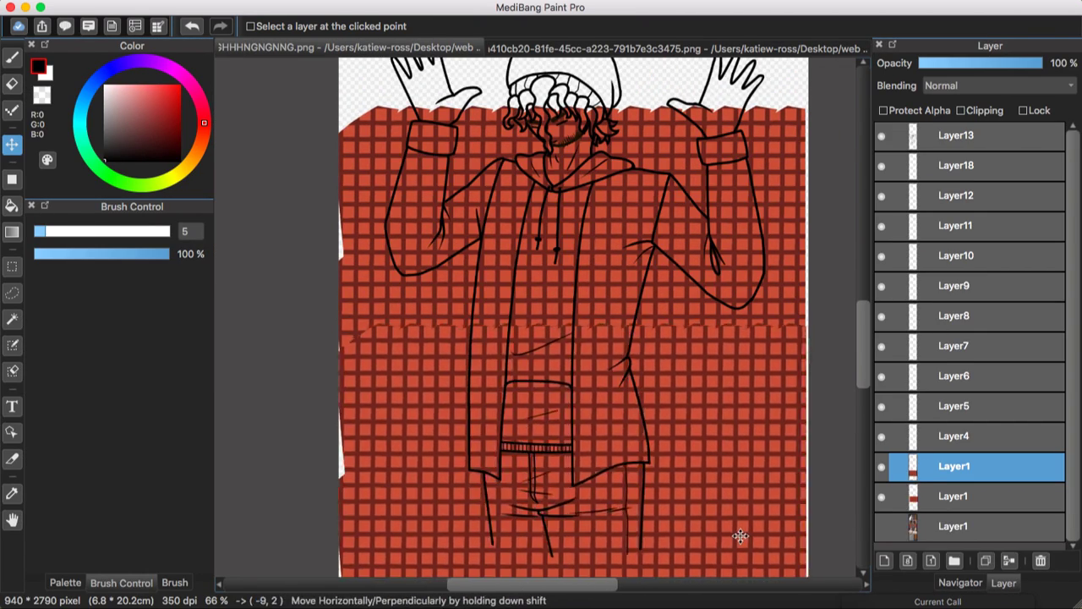
Erase the plaid around the jacket outline and over the shirt opening with a 45 px eraser
click(12, 83)
mouse_move(541, 414)
mouse_down()
mouse_move(544, 189)
mouse_move(456, 389)
mouse_move(516, 503)
mouse_move(668, 482)
mouse_up()
mouse_move(647, 370)
mouse_down()
mouse_move(767, 150)
mouse_move(757, 333)
mouse_move(759, 140)
mouse_up()
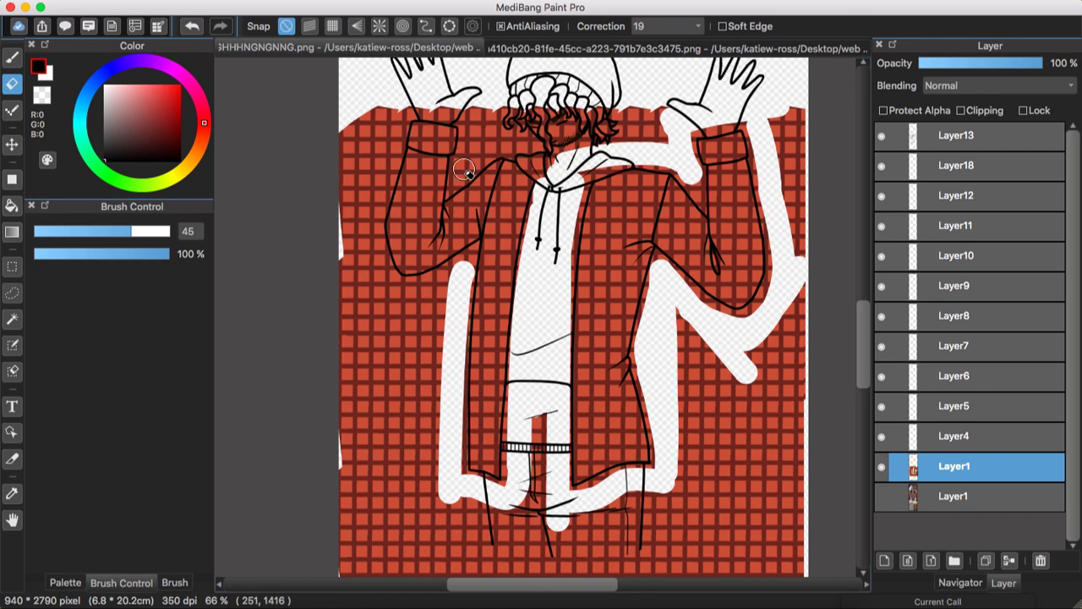
mouse_move(465, 169)
mouse_down()
mouse_move(504, 142)
mouse_move(396, 108)
mouse_move(377, 316)
mouse_move(428, 321)
mouse_move(626, 519)
mouse_move(823, 331)
mouse_move(507, 118)
mouse_move(650, 122)
mouse_move(826, 249)
mouse_up()
Erase the excess plaid outside the right-hand sleeve, cuff and torso outline with an 11 px eraser
scroll(501, 209, up, 5)
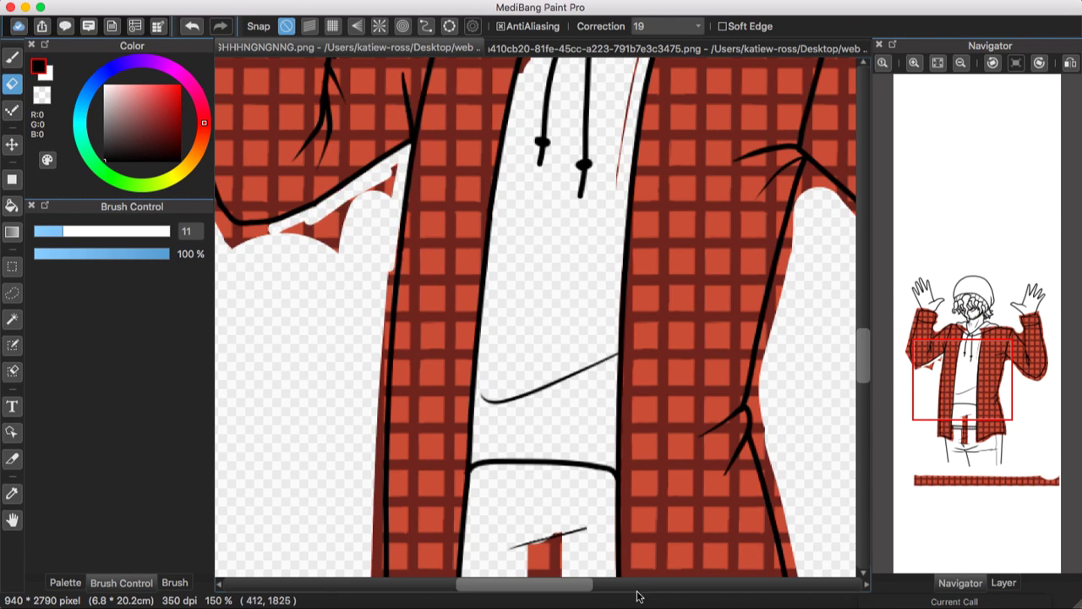
scroll(584, 431, down, 5)
mouse_move(735, 381)
mouse_down()
mouse_move(722, 162)
mouse_move(761, 372)
mouse_up()
scroll(541, 291, up, 5)
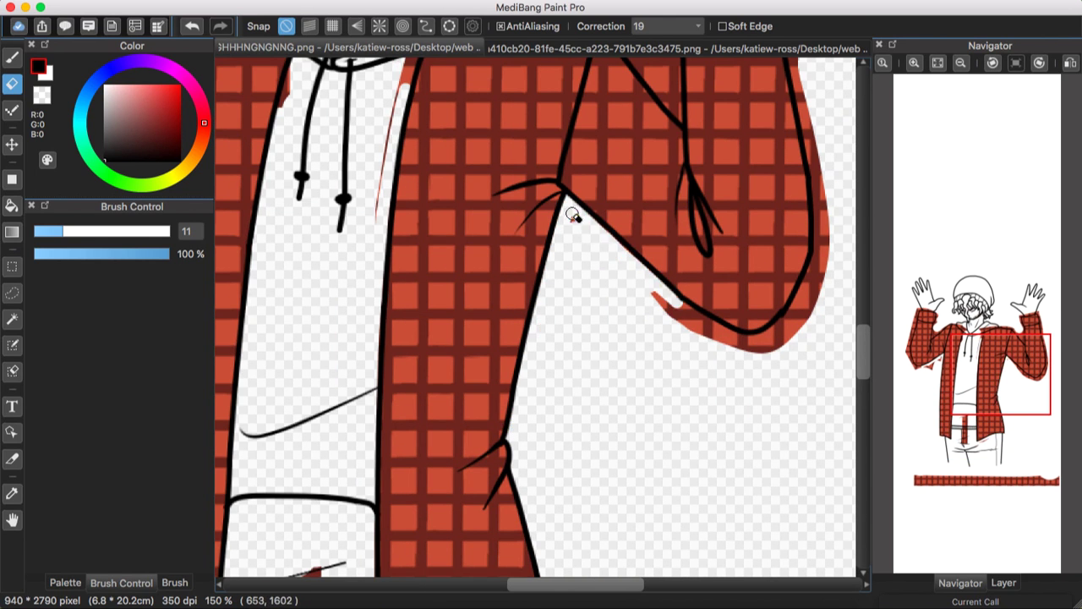
scroll(490, 231, up, 5)
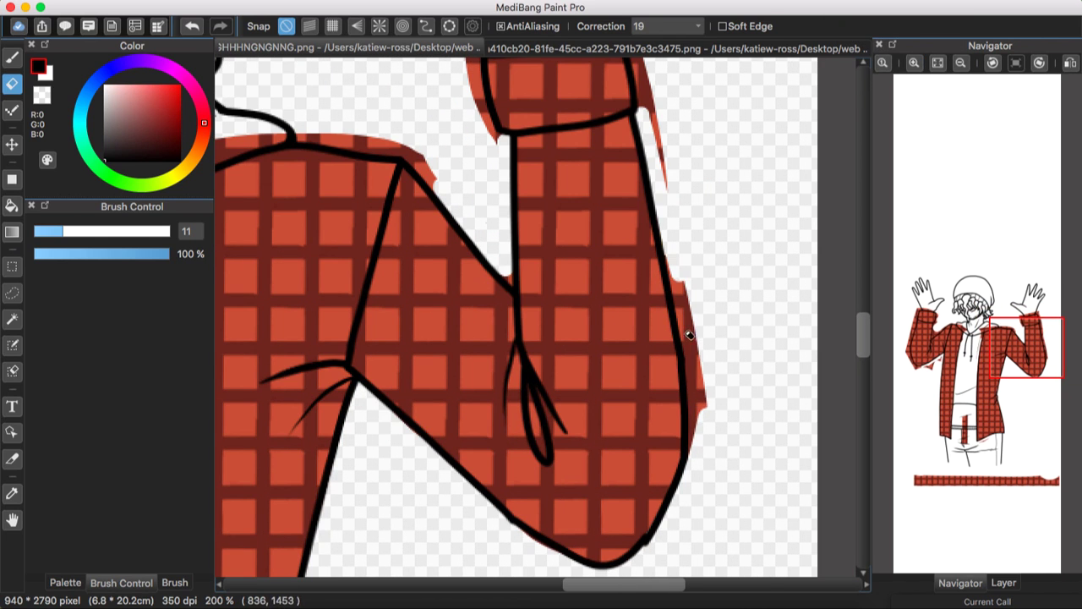
drag(684, 339, 702, 462)
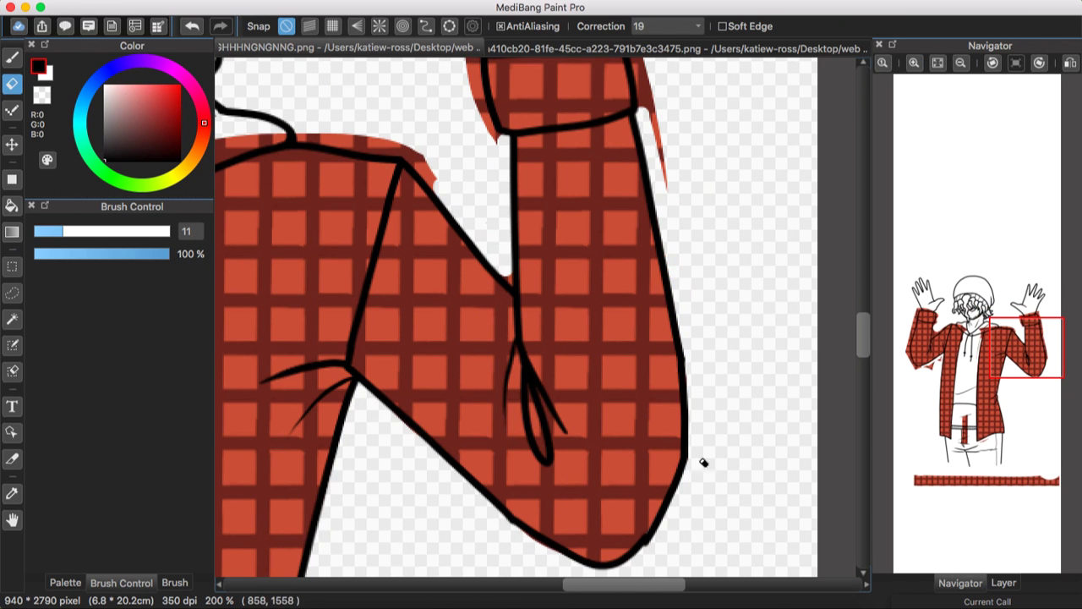
scroll(670, 273, up, 5)
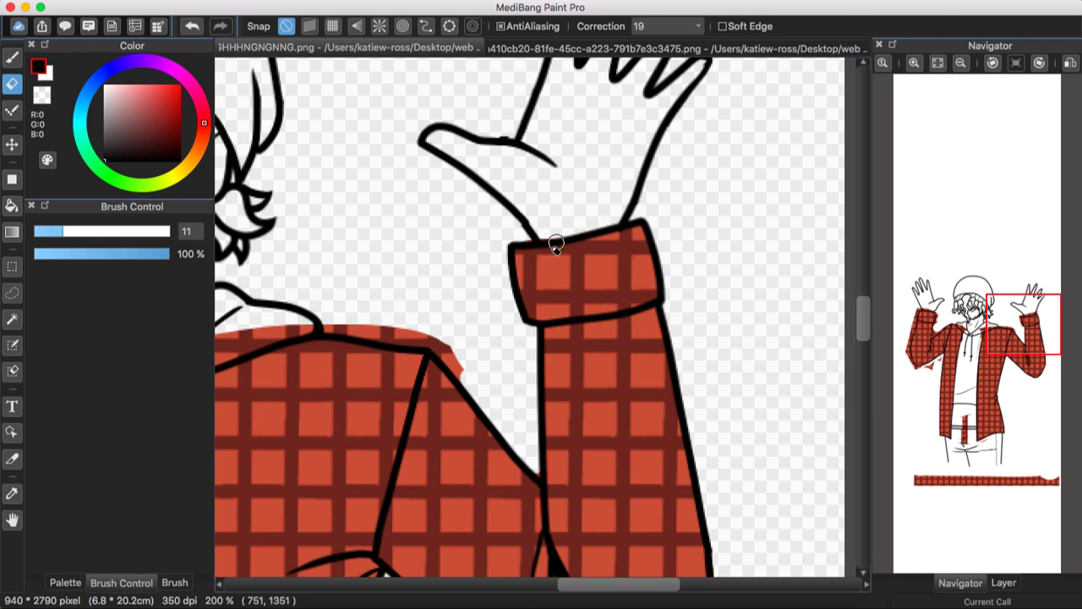
Erase the plaid spilling outside the left-hand cuff, sleeve and underarm with the 11 px eraser
scroll(556, 244, left, 10)
scroll(567, 138, left, 5)
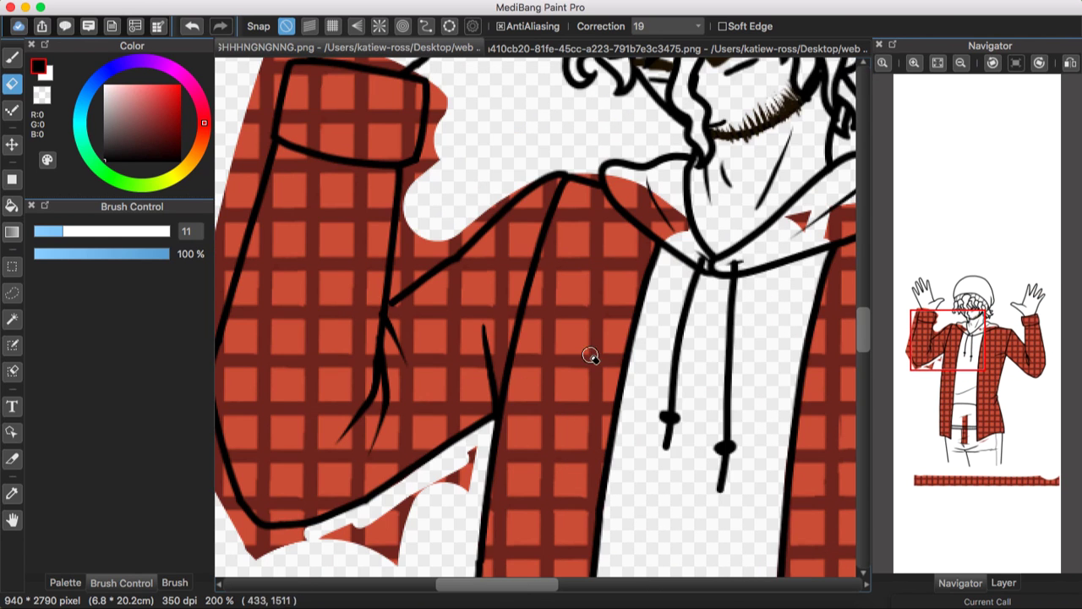
scroll(418, 258, up, 5)
scroll(418, 257, left, 5)
mouse_move(456, 241)
mouse_down()
mouse_move(418, 258)
mouse_move(342, 585)
mouse_up()
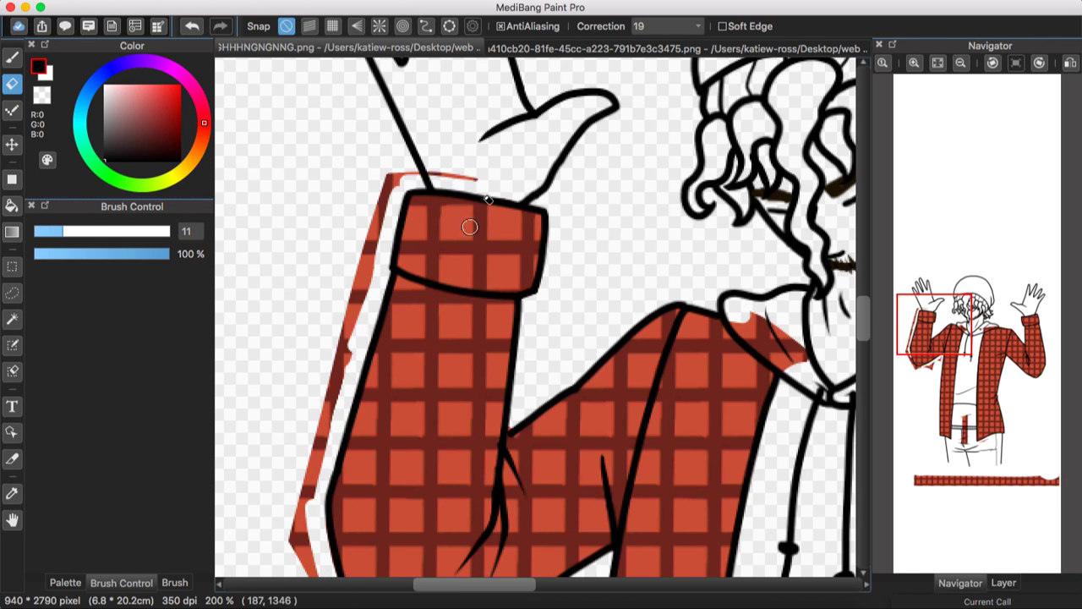
drag(389, 177, 313, 541)
scroll(449, 260, down, 5)
scroll(449, 260, left, 2)
drag(427, 211, 448, 260)
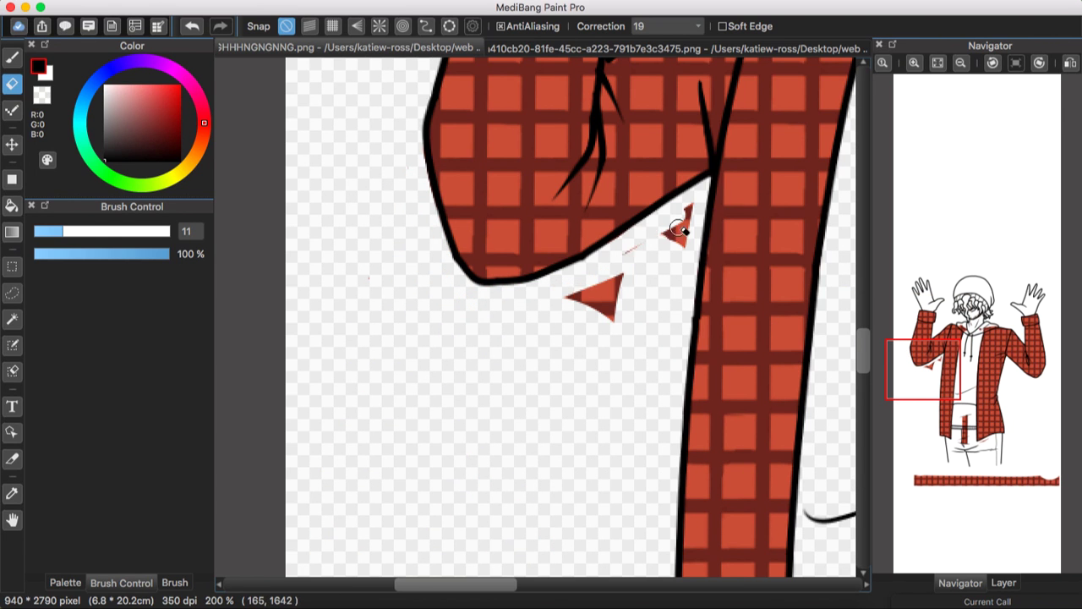
Erase the leftover plaid over the trousers and below the figure, and place the plaid layer directly beneath Layer13
scroll(598, 311, down, 3)
scroll(599, 311, up, 3)
mouse_move(959, 434)
mouse_down()
mouse_move(952, 471)
mouse_move(1005, 474)
mouse_move(1023, 350)
mouse_up()
scroll(1022, 350, down, 3)
click(1004, 583)
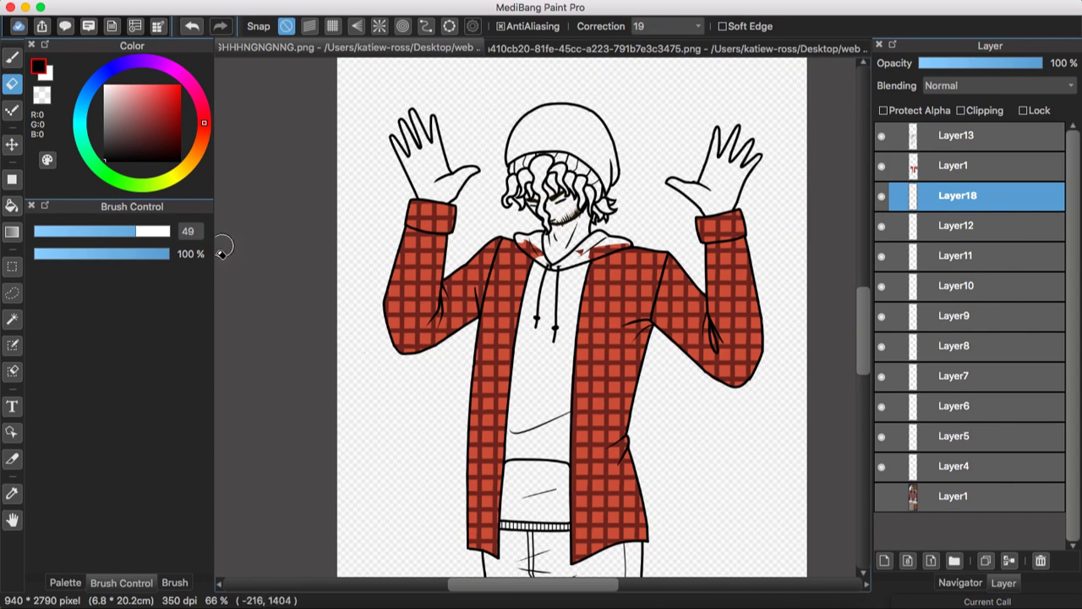
Draw an off-white undershirt hem across the waist with the 15 px Mapping Pen, over a dark brown backing on Layer4
click(174, 582)
key(b)
click(93, 281)
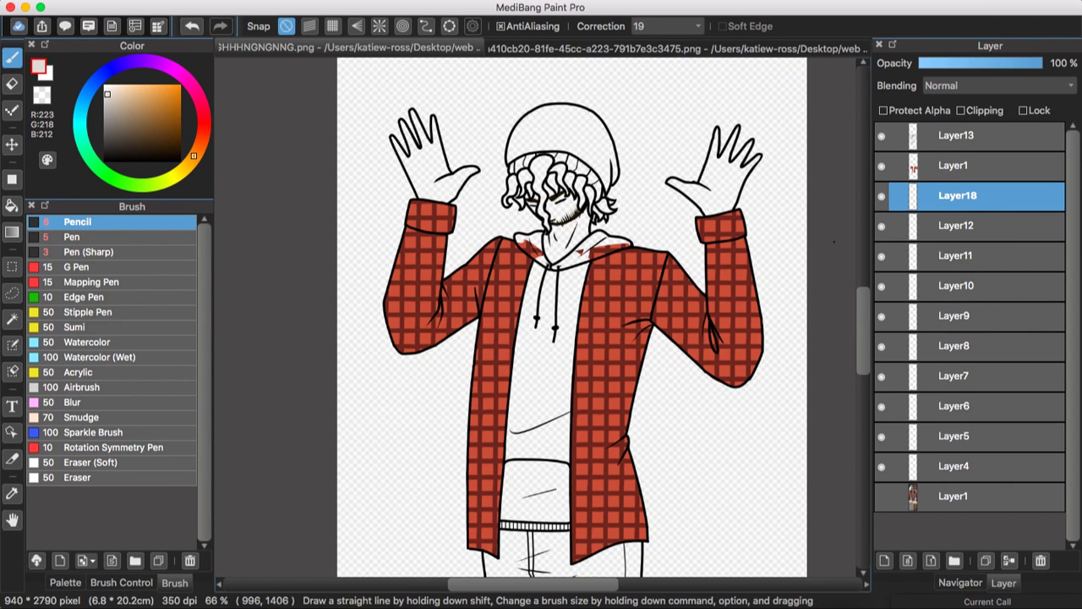
click(881, 496)
click(881, 497)
click(955, 466)
click(493, 307)
click(961, 582)
scroll(672, 269, up, 5)
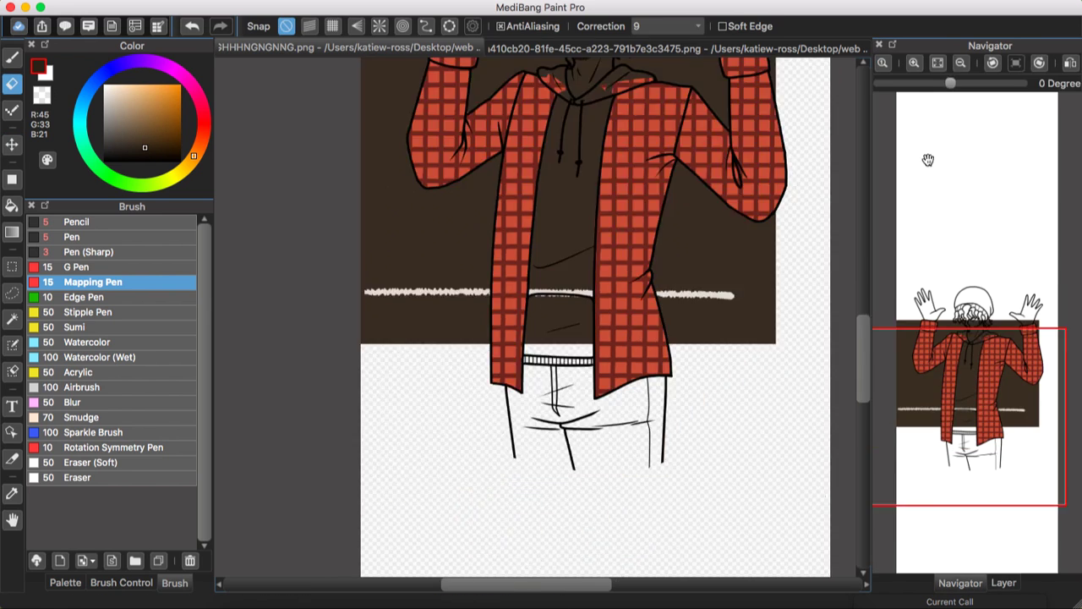
Erase the hem strip outside the jacket opening and clear the dark brown backing from Layer4
key(e)
scroll(391, 285, up, 2)
scroll(391, 285, down, 5)
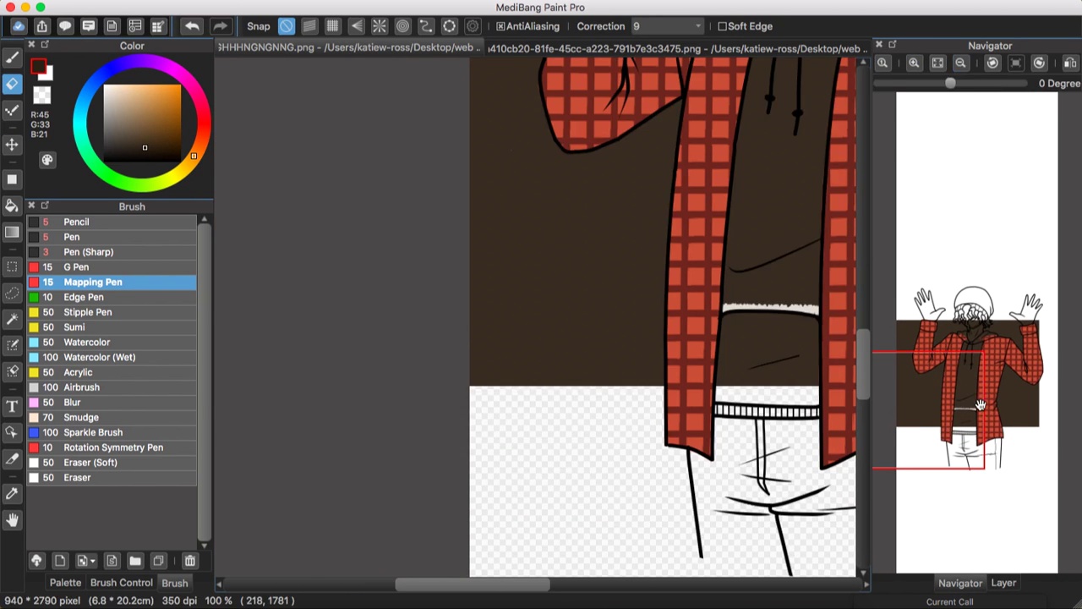
click(1003, 582)
click(948, 464)
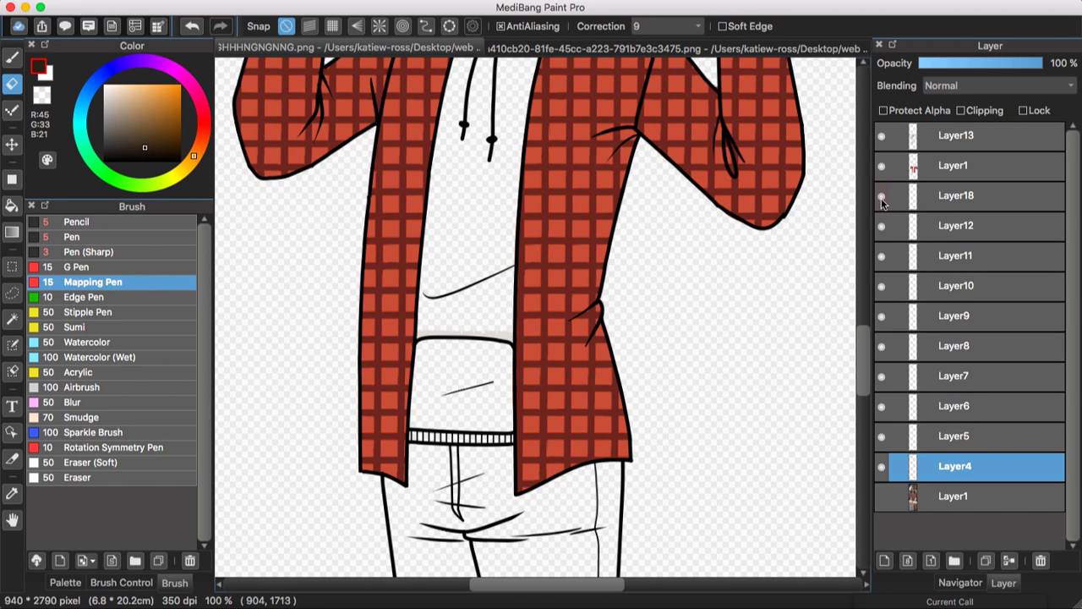
Paint the hood and hoodie front grey, RGB 130, 126, 124, covering the stray plaid on the hood
click(933, 177)
click(961, 583)
click(1004, 582)
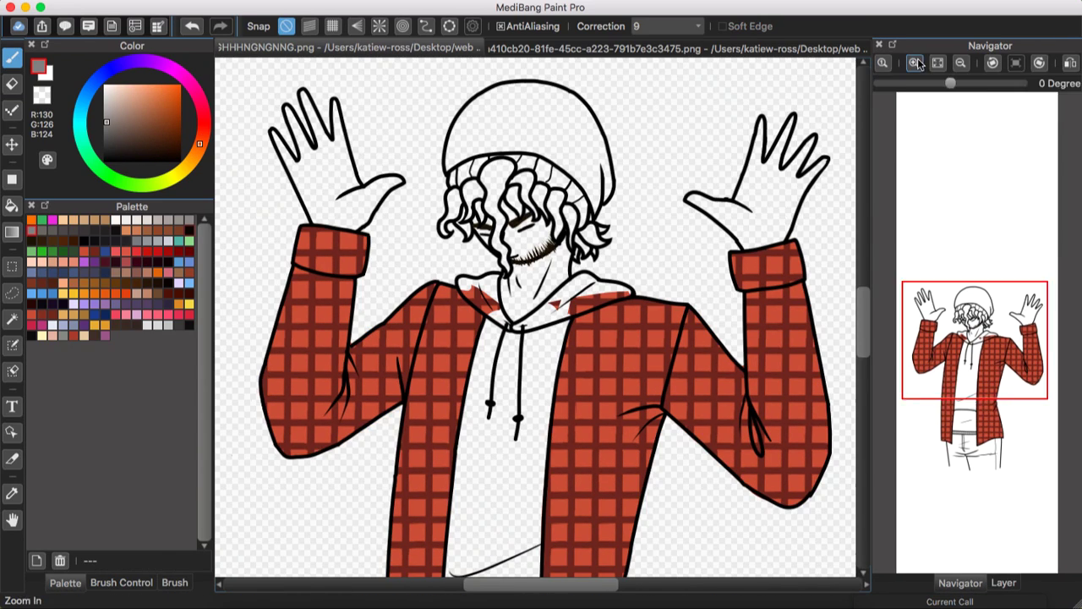
click(915, 63)
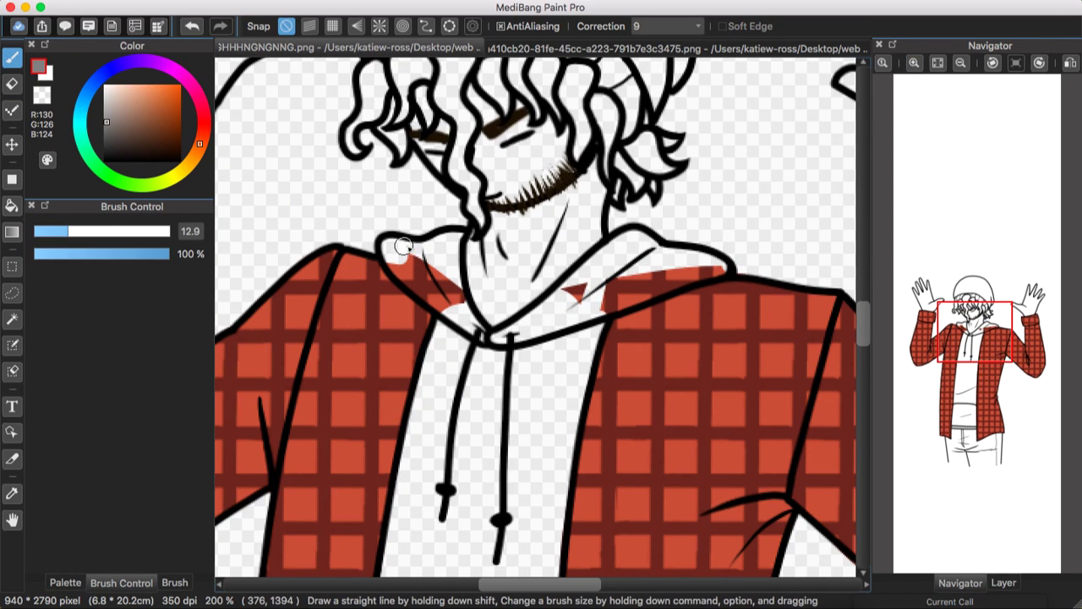
mouse_move(414, 251)
mouse_down()
mouse_move(465, 323)
mouse_move(461, 309)
mouse_move(526, 324)
mouse_move(719, 267)
mouse_move(625, 241)
mouse_move(599, 264)
mouse_move(690, 265)
mouse_up()
click(960, 64)
Paint the trousers very dark grey, RGB 38, 36, 35, on Layer11
click(1004, 583)
scroll(541, 338, down, 4)
mouse_move(440, 474)
mouse_down()
mouse_move(476, 381)
mouse_move(425, 482)
mouse_move(505, 339)
mouse_up()
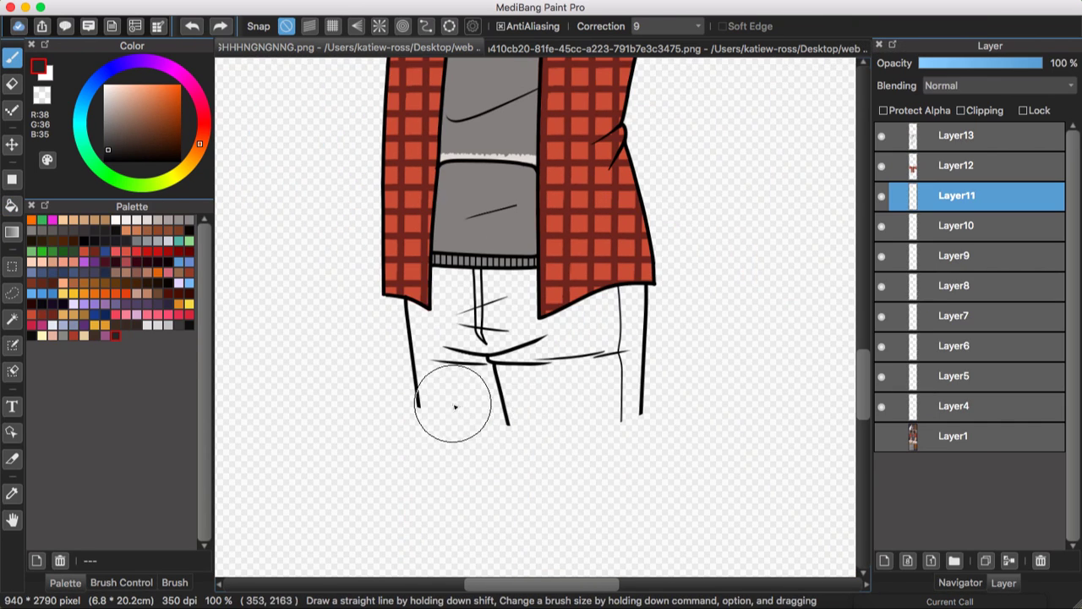
mouse_move(454, 411)
mouse_down()
mouse_move(607, 402)
mouse_move(519, 302)
mouse_move(427, 329)
mouse_up()
key(ctrl+Up)
key(e)
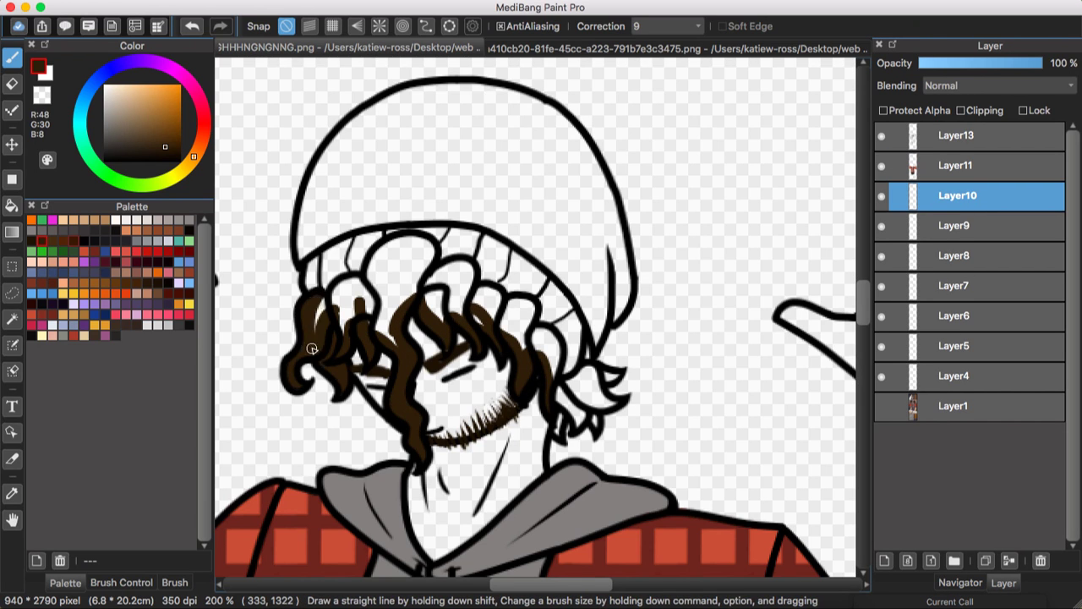
Fill the open hair locks and the band under the beanie with dark brown, RGB 48, 30, 8, on Layer10
key(g)
click(508, 271)
click(380, 270)
Brush dark brown into the remaining gaps along the hair outlines with a brush of about 3 px
key(b)
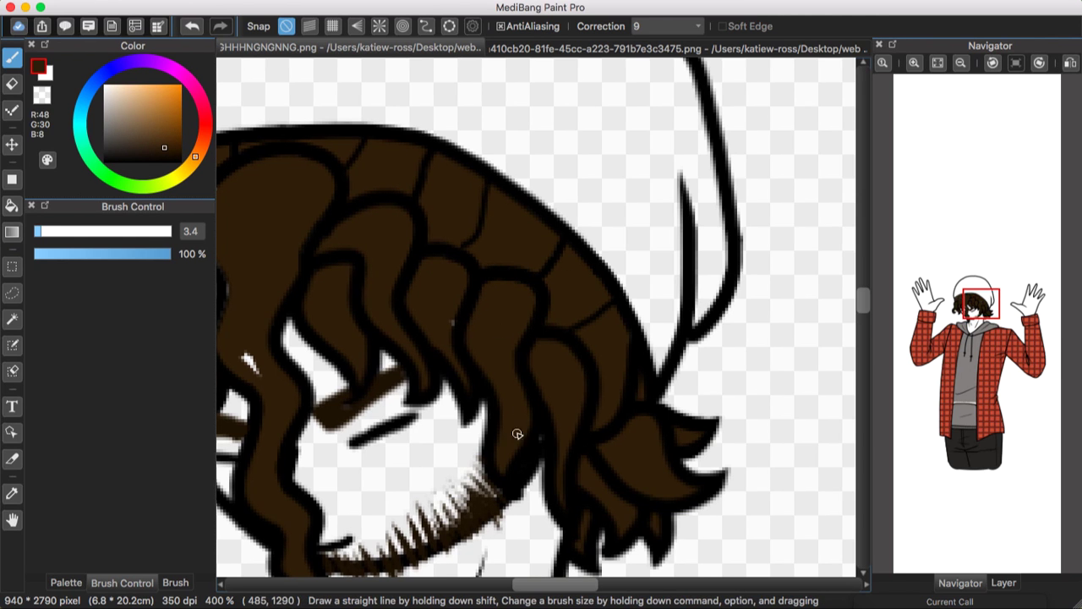
scroll(397, 304, left, 5)
key(bracketright)
key(bracketright)
key(bracketright)
key(bracketright)
key(bracketright)
click(960, 63)
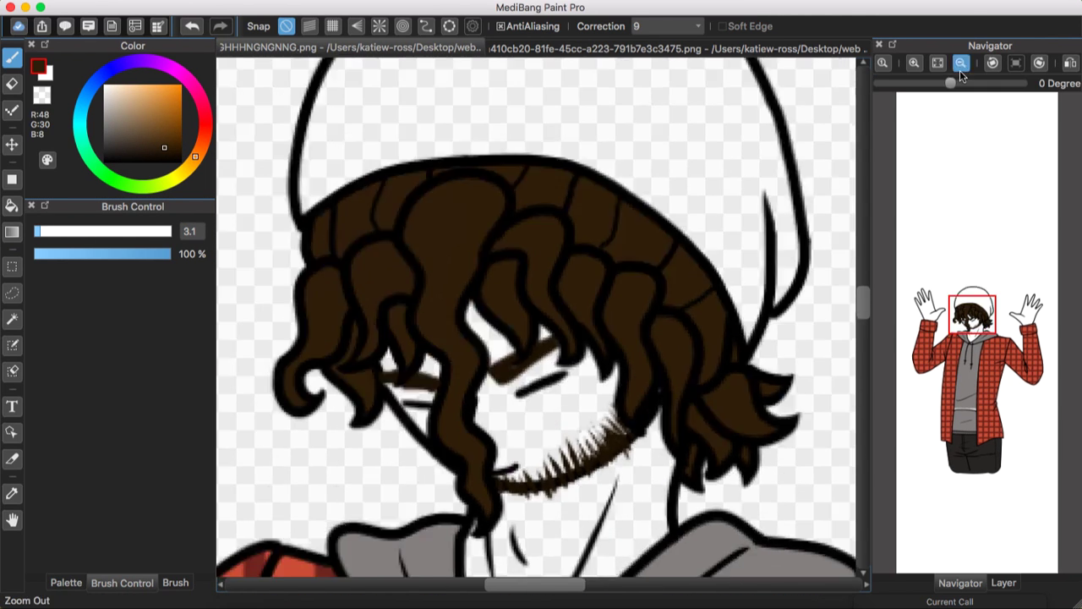
Fill the beanie dark red, RGB 119, 0, 0, on Layer9 and brush over the unfilled edges beside its outlines
click(1003, 582)
click(66, 583)
key(g)
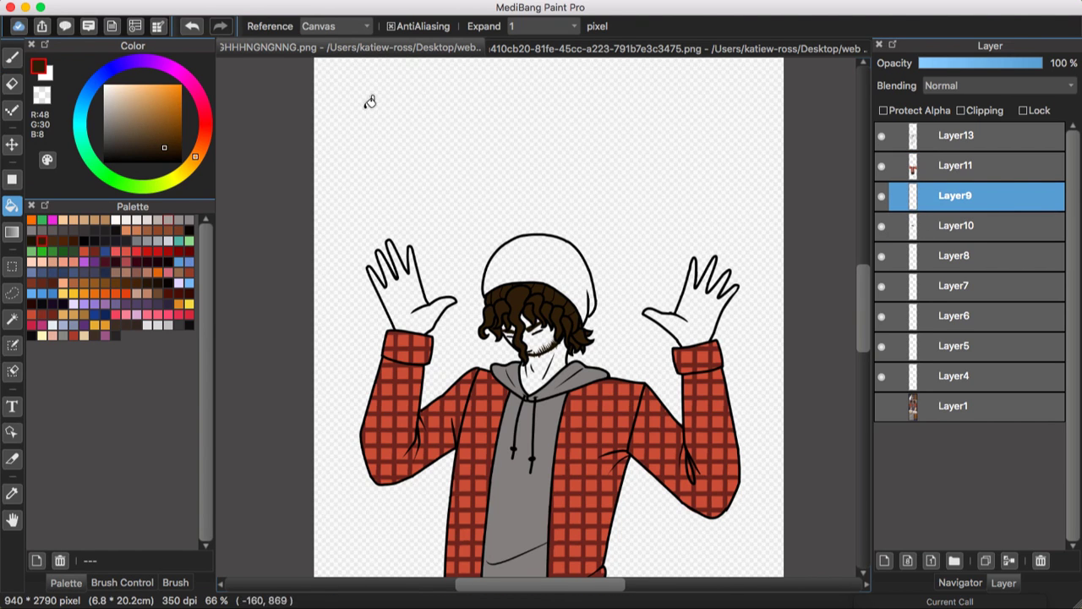
click(168, 264)
click(538, 262)
key(b)
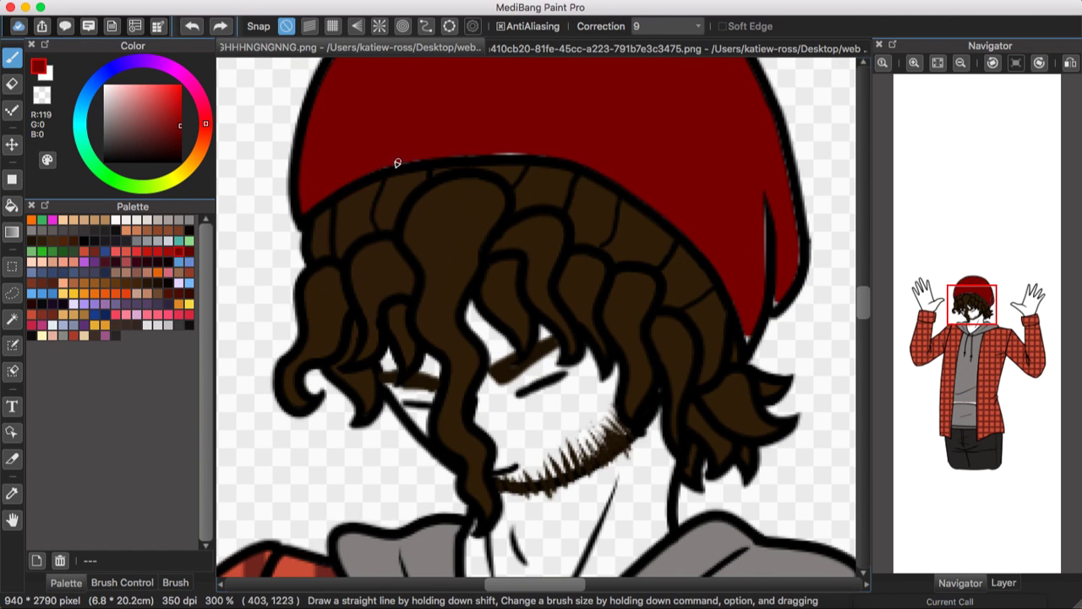
drag(765, 203, 765, 277)
scroll(317, 437, up, 5)
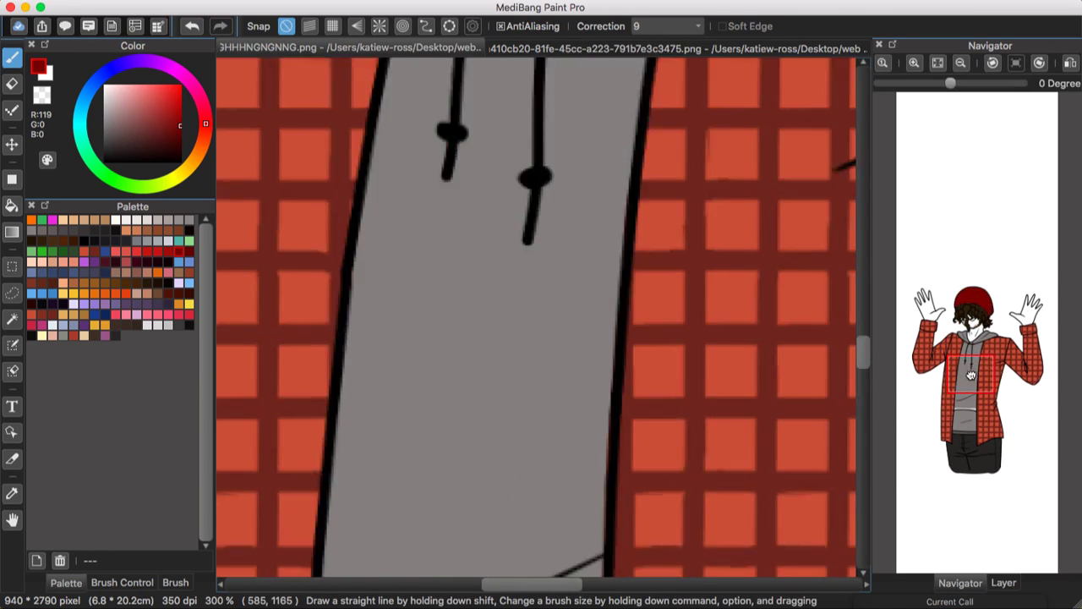
Touch up the line art around the hoodie front in Layer13 with a 2.6 px eraser
click(1004, 583)
key(e)
click(122, 582)
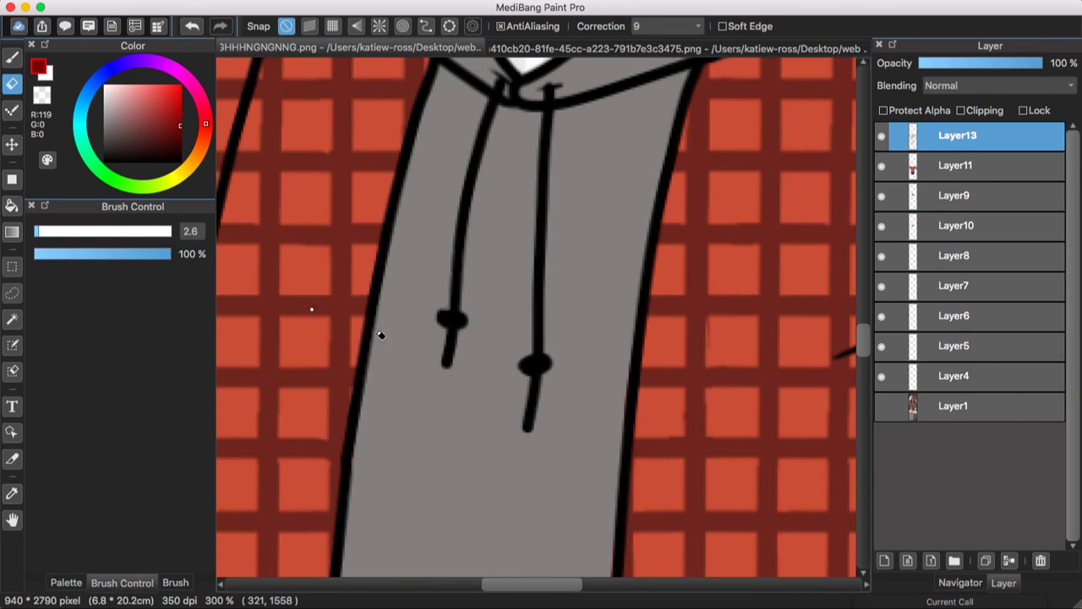
click(961, 583)
click(959, 66)
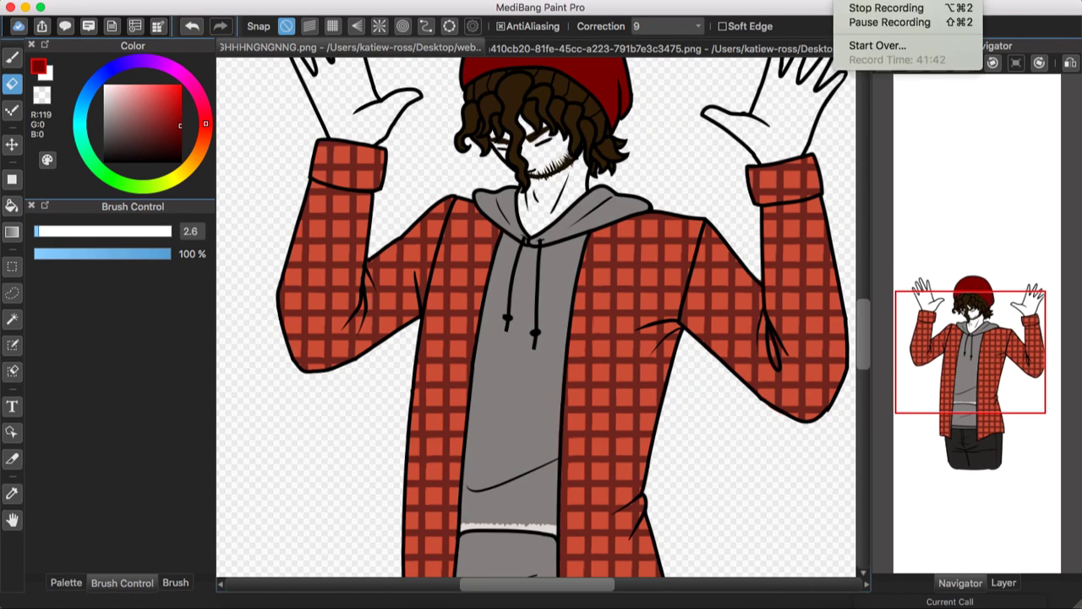
Merge the coloured figure into the comic page in Layer1 and bring the finished page into view
click(1003, 583)
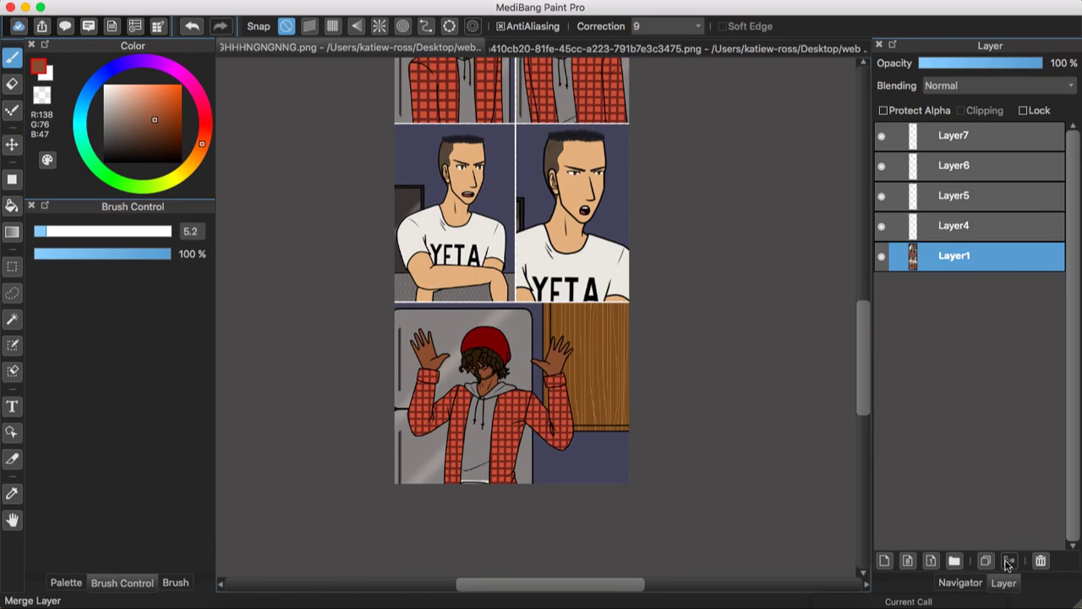
click(961, 582)
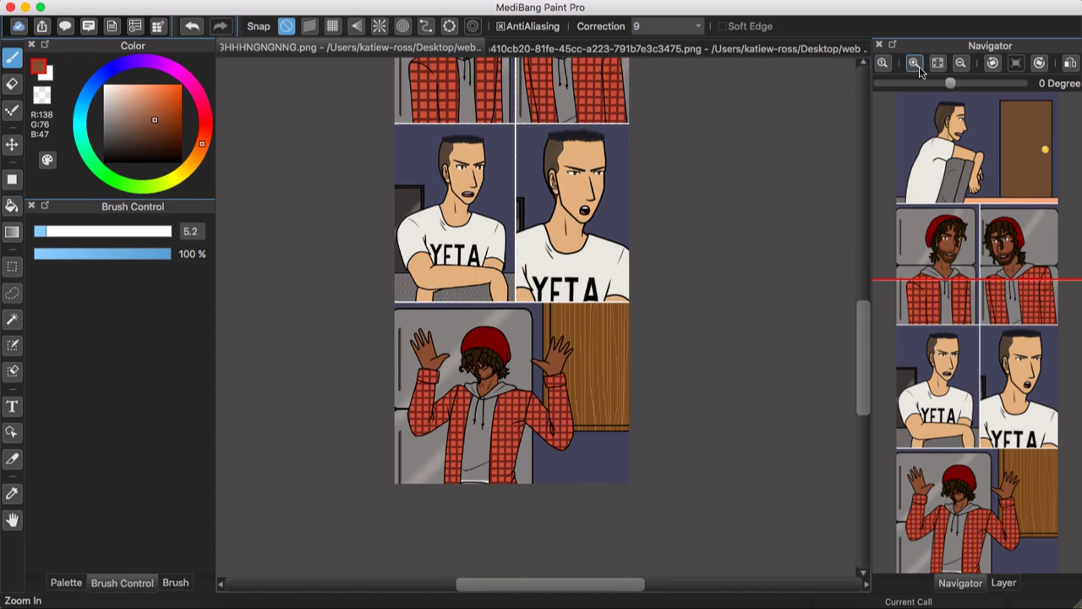
click(930, 67)
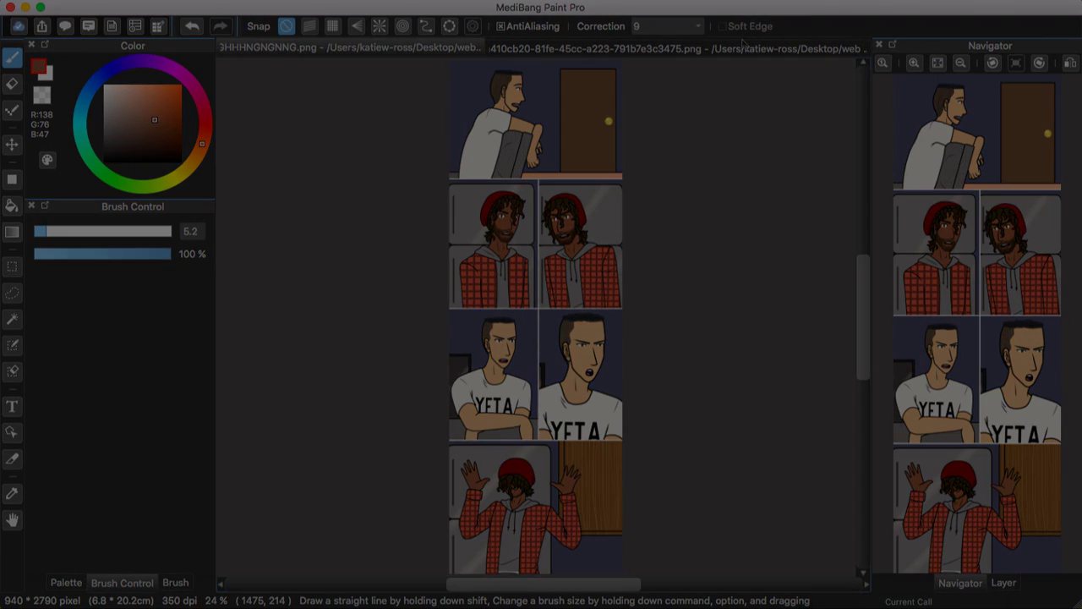